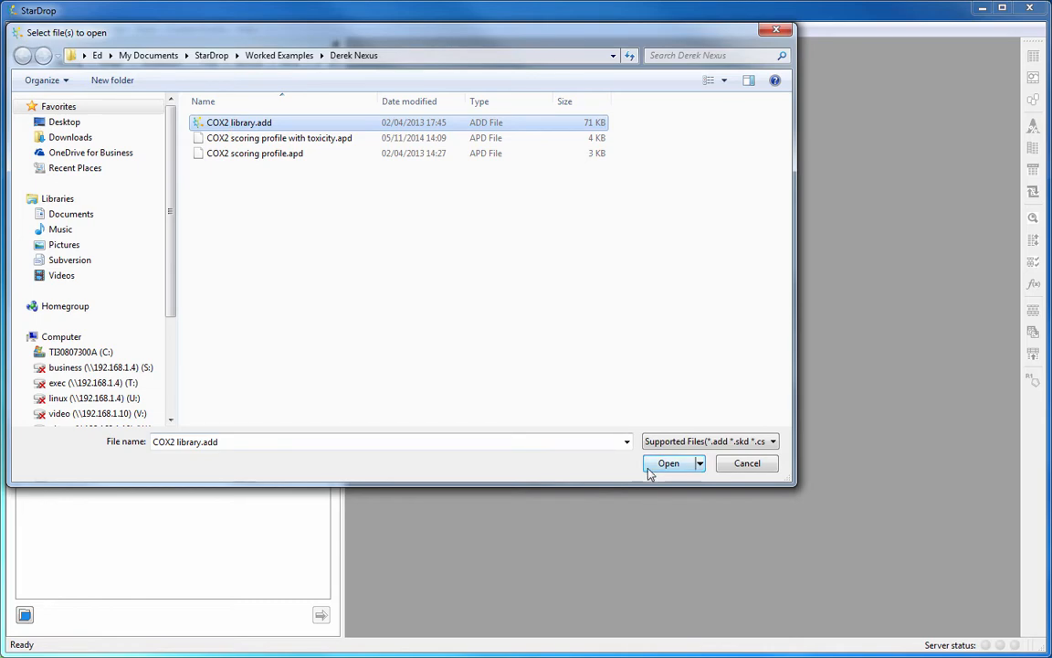
- Open COX2 library.add and create a 2D visual clustering chemical space from it, based on chemical structure and named "COX2 Space"
left_click(651, 466)
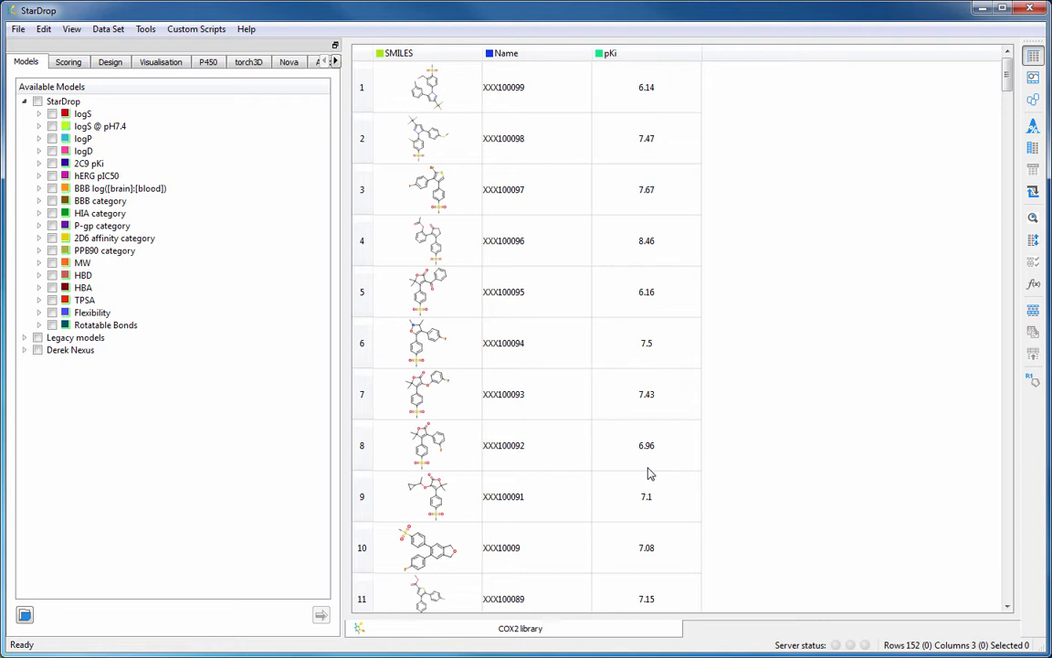
left_click(174, 66)
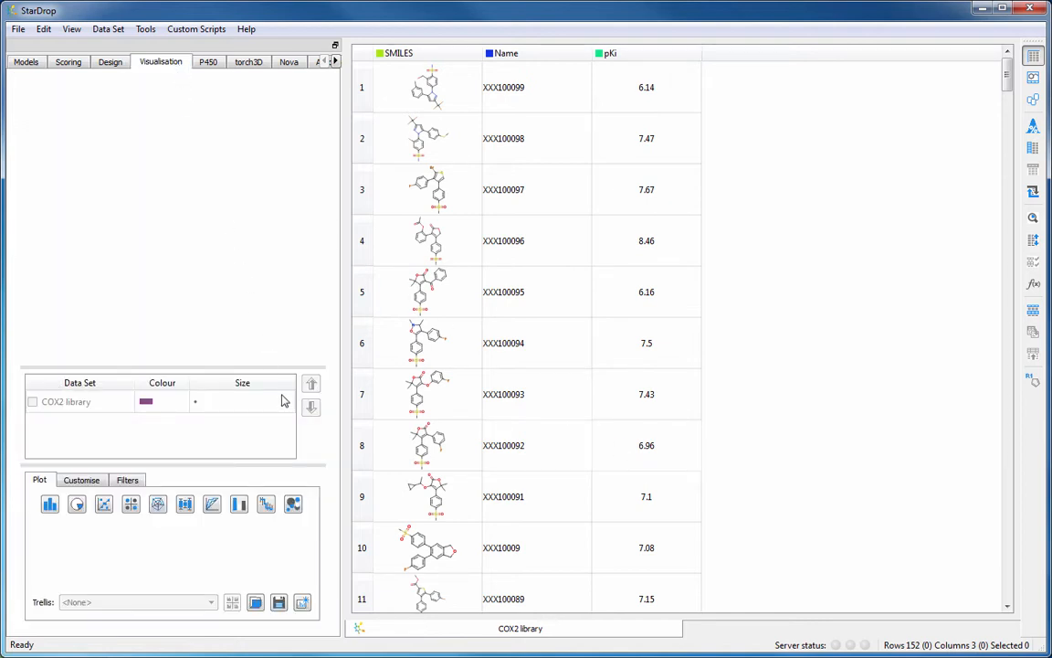
left_click(293, 505)
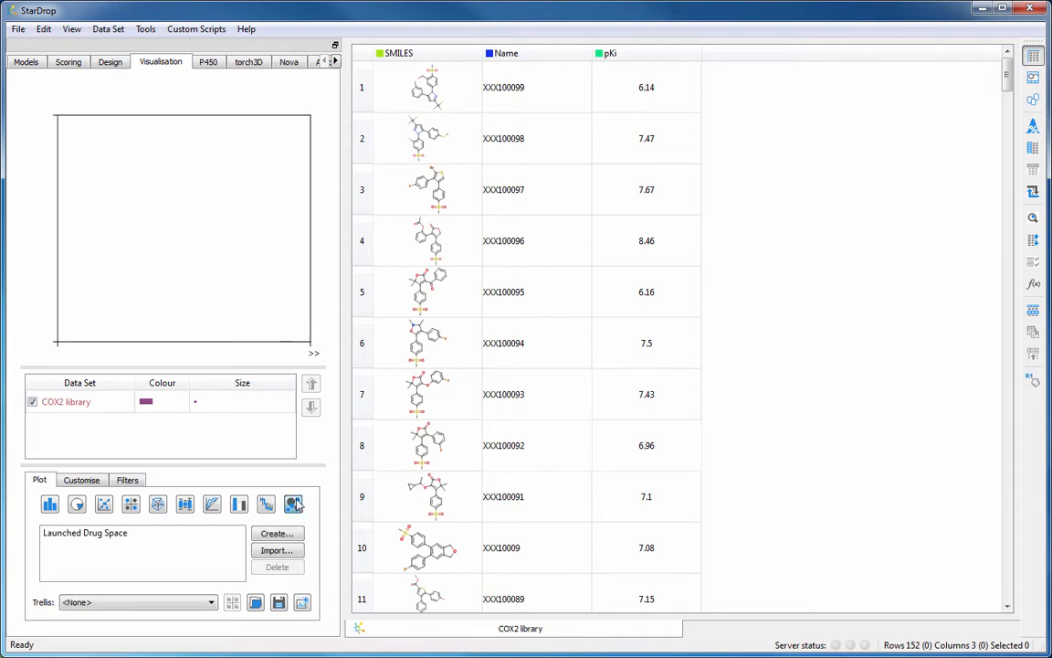
left_click(293, 536)
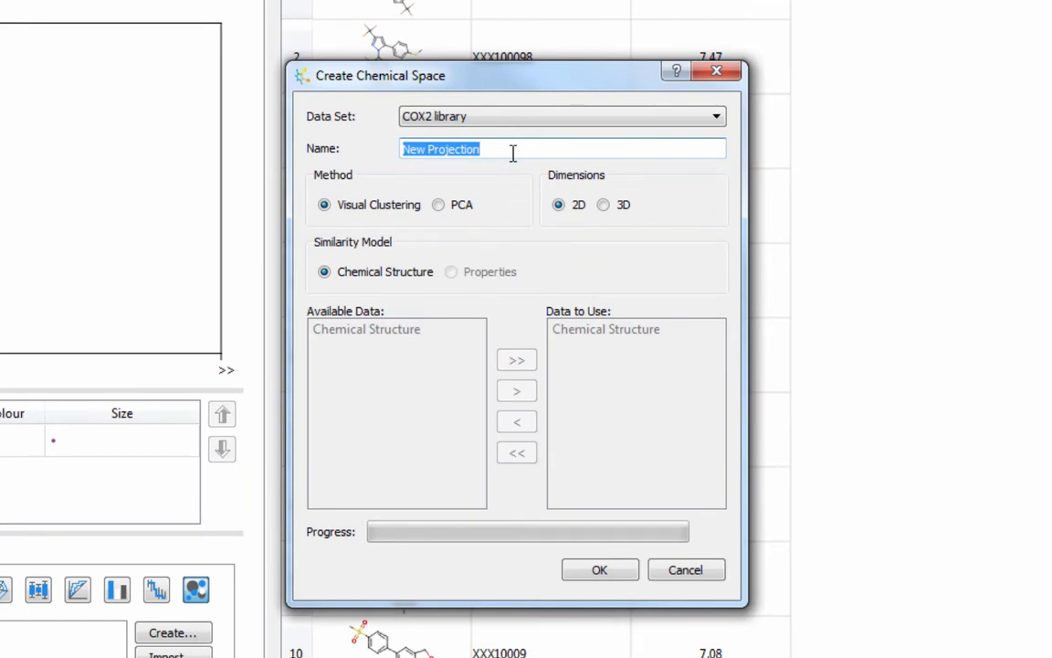
type("COX2 S")
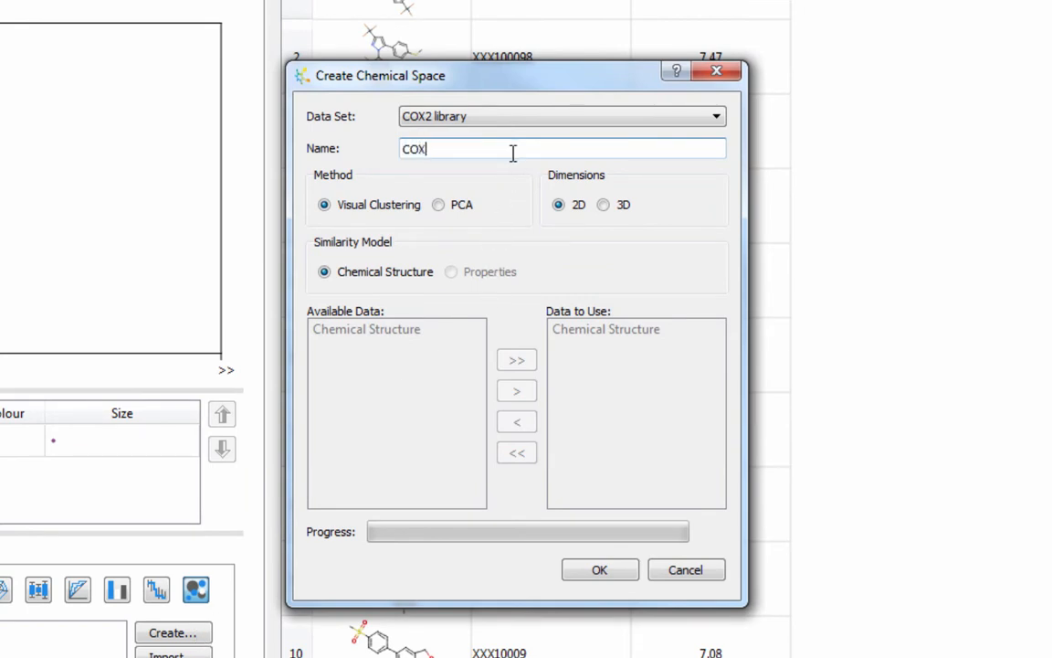
type("pace")
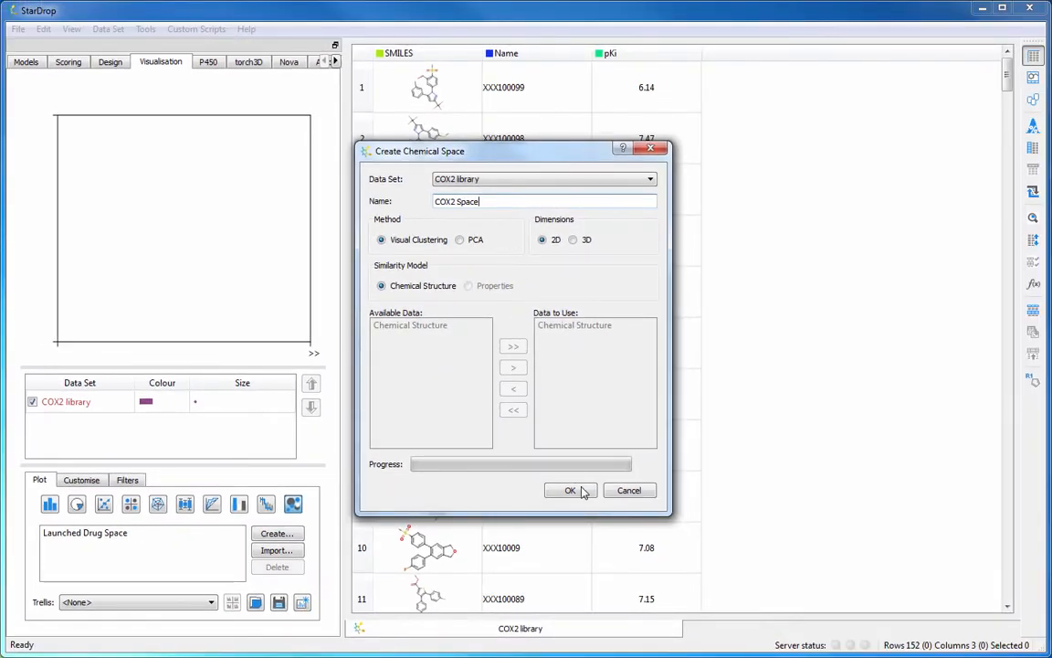
left_click(570, 490)
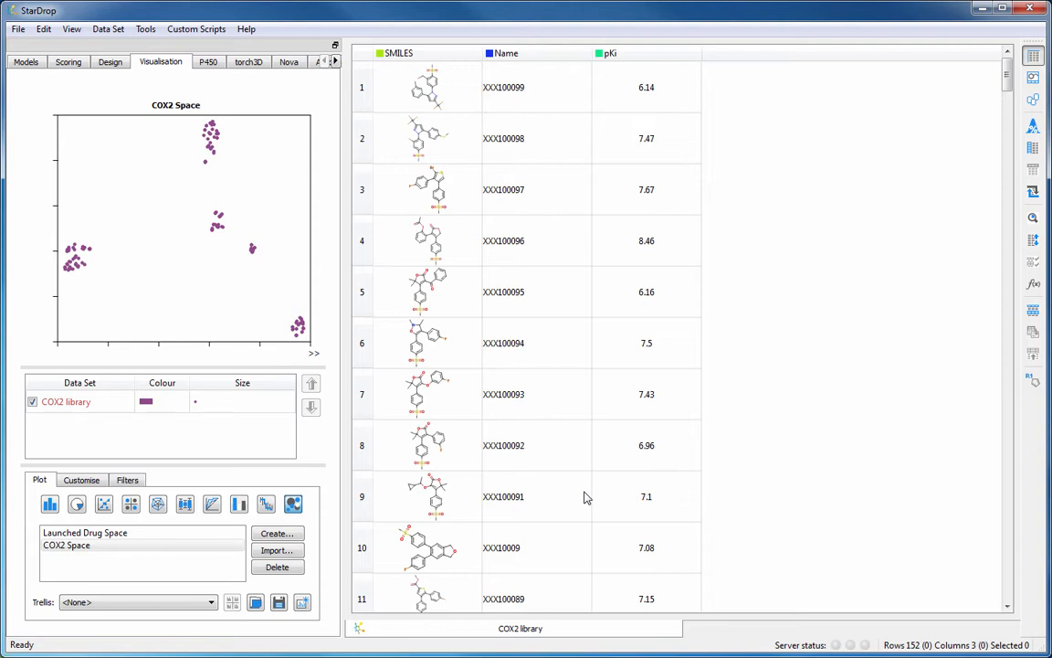
- Detach the COX2 Space plot into a separate window, move it clear of the first table columns and enlarge it
left_click(303, 605)
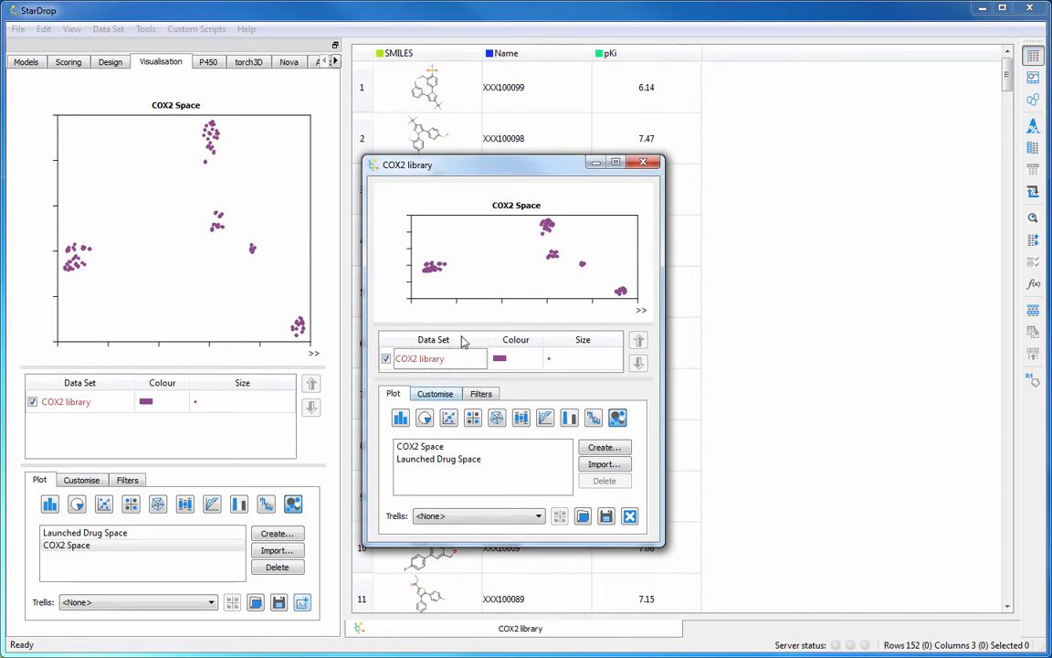
left_click_drag(458, 163, 692, 181)
left_click_drag(781, 198, 809, 77)
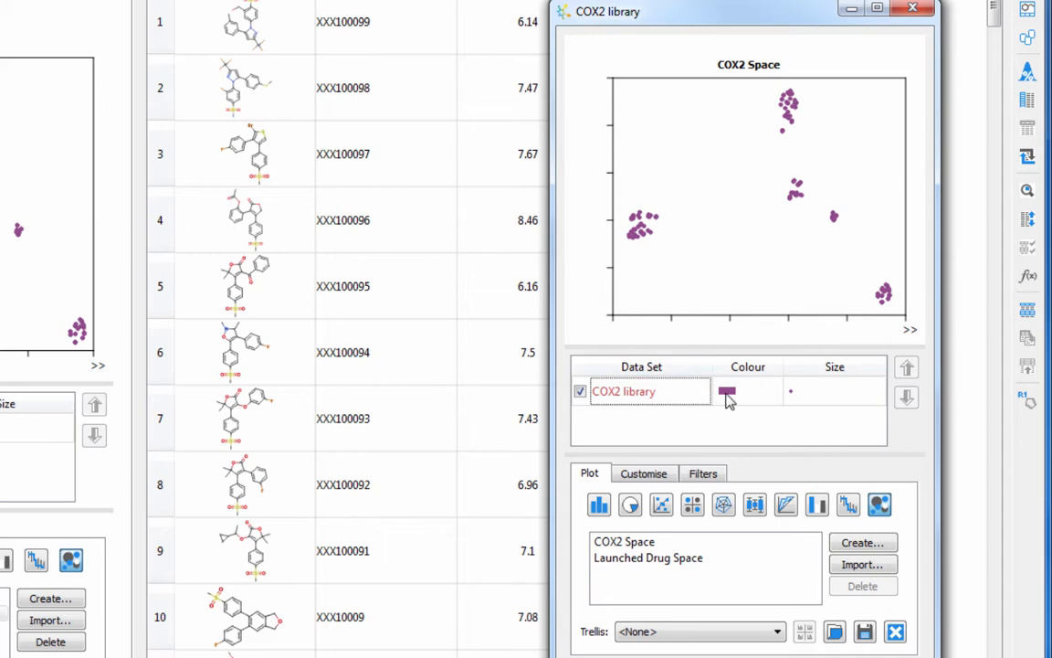
- Colour the COX2 library points in the detached plot by pKi, keeping the yellow high and red low colours
double_click(728, 393)
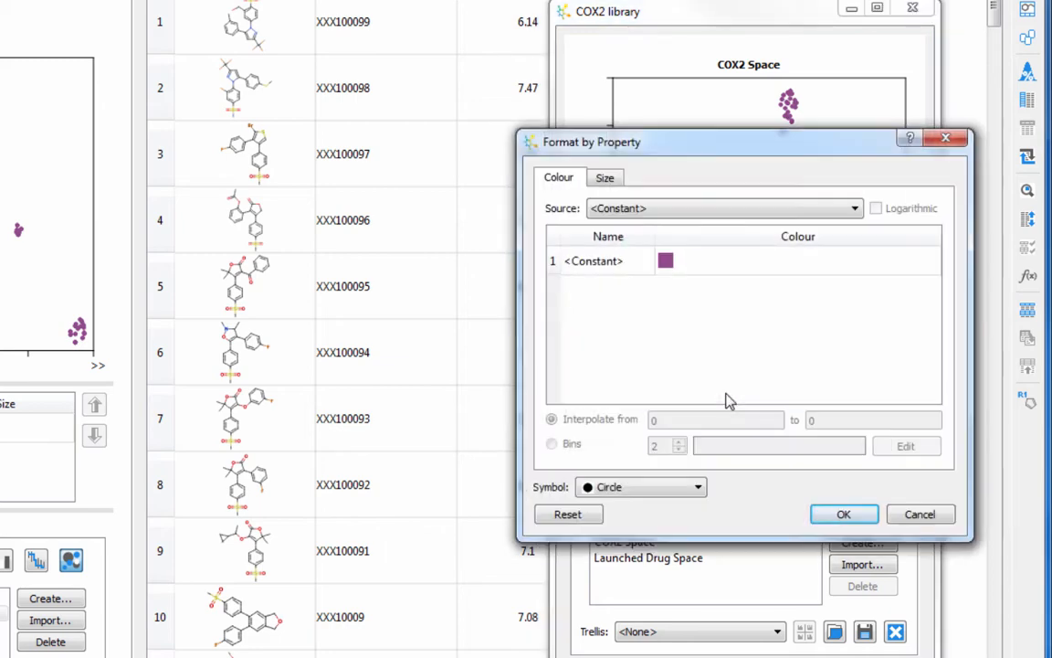
left_click(746, 211)
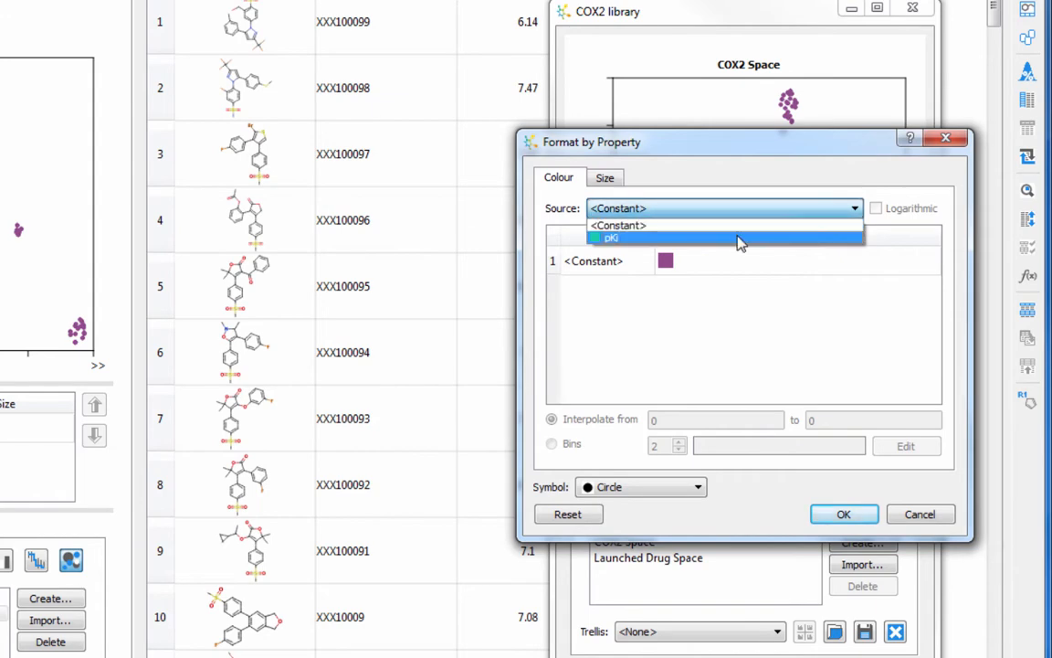
left_click(740, 238)
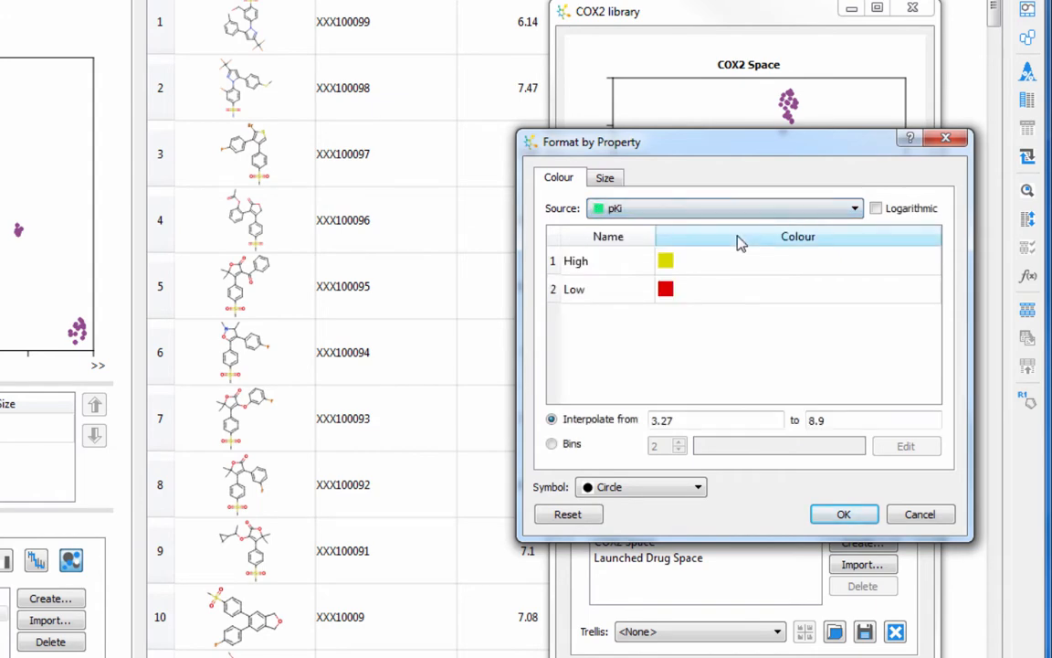
left_click(840, 515)
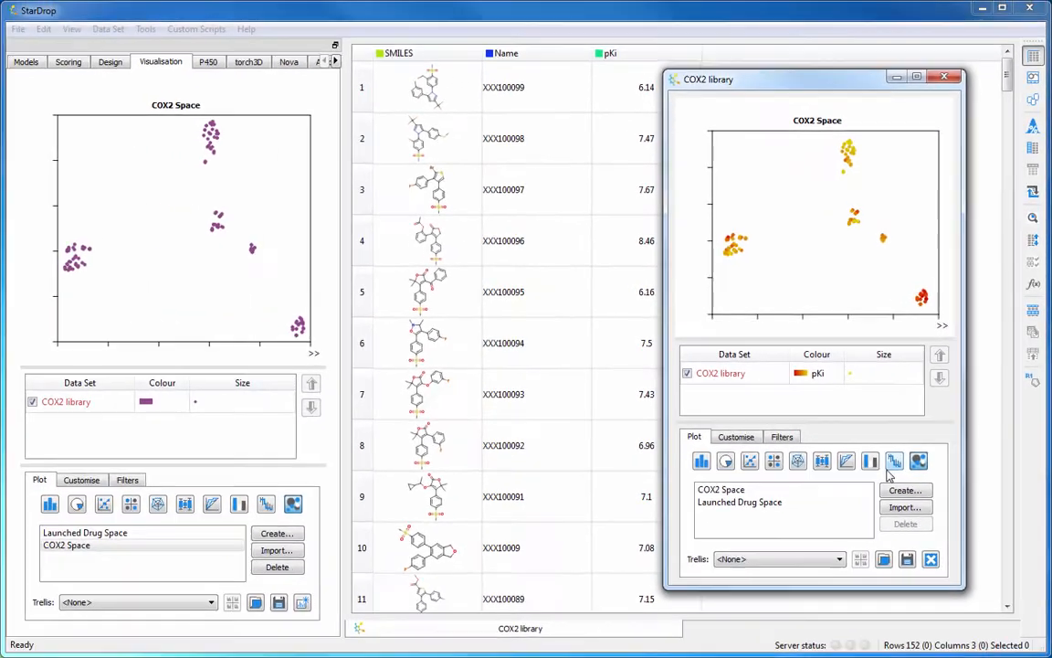
- Load the scoring profile COX2 scoring profile.apd and run it to score the compounds in the COX2 library
left_click(84, 61)
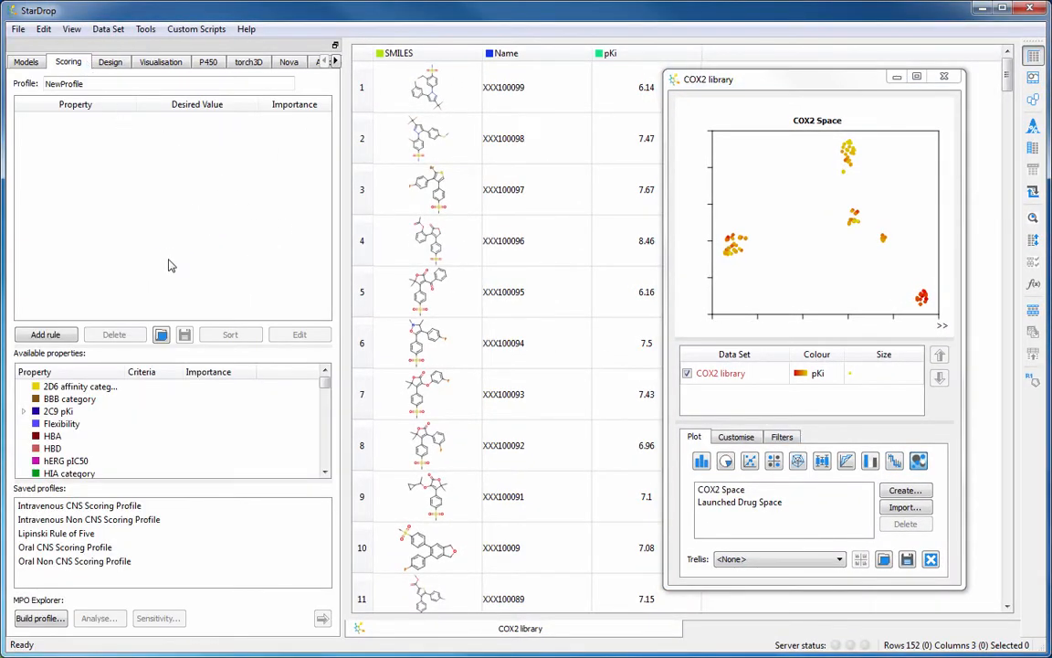
left_click(165, 335)
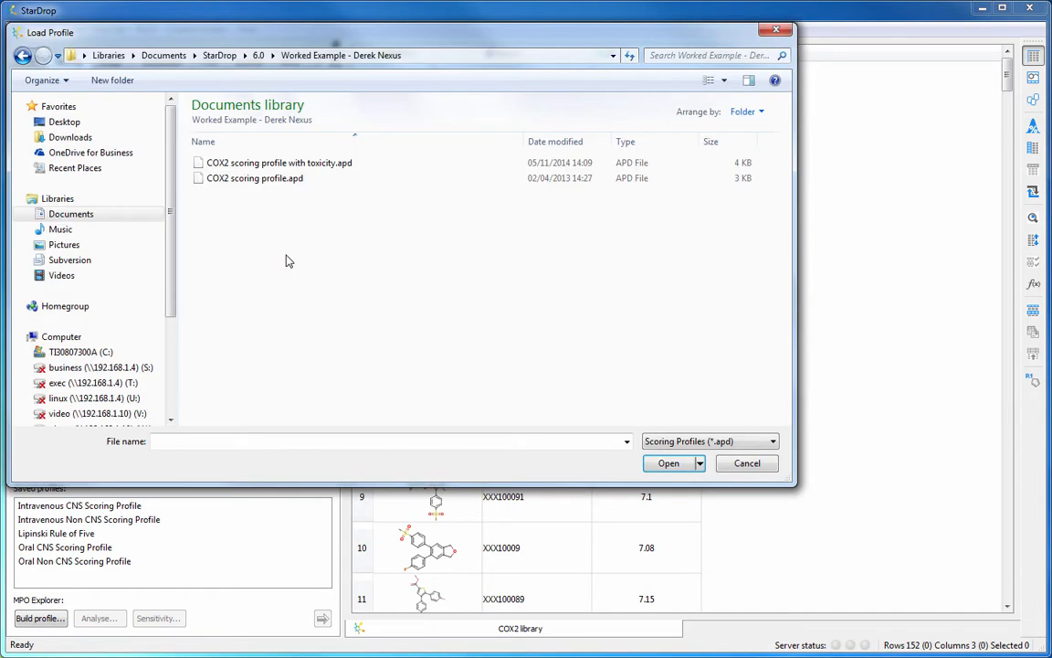
left_click(275, 184)
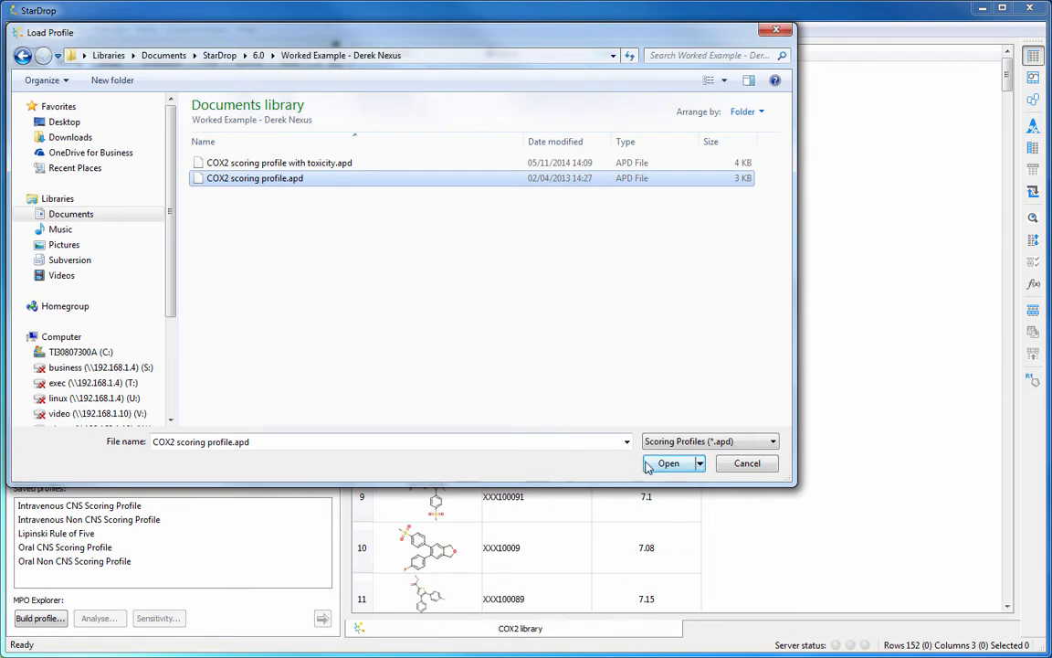
left_click(656, 464)
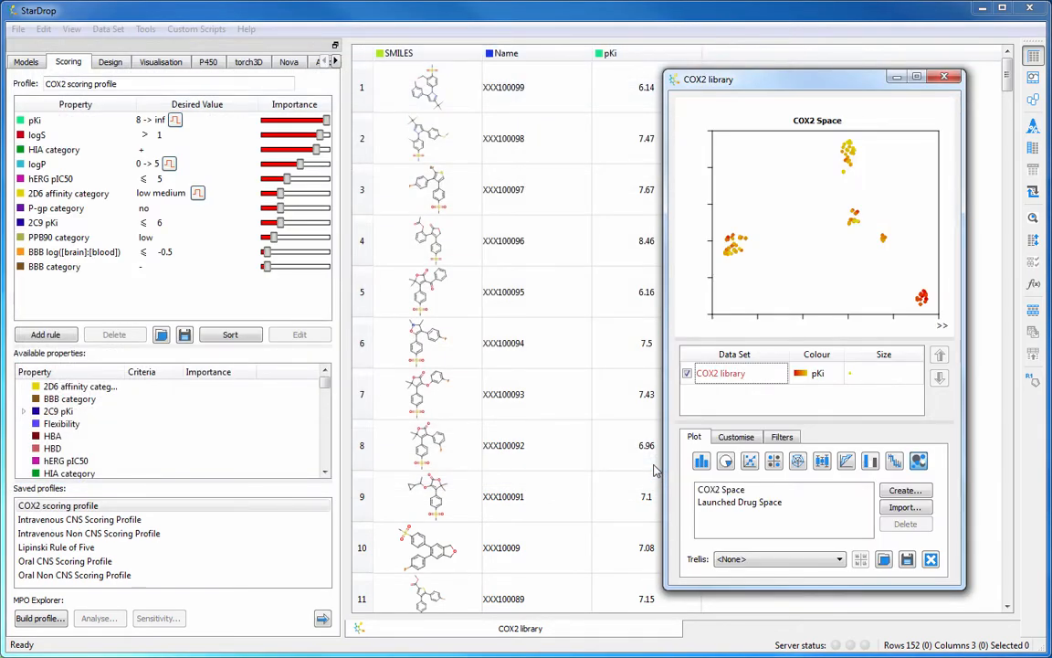
left_click(322, 619)
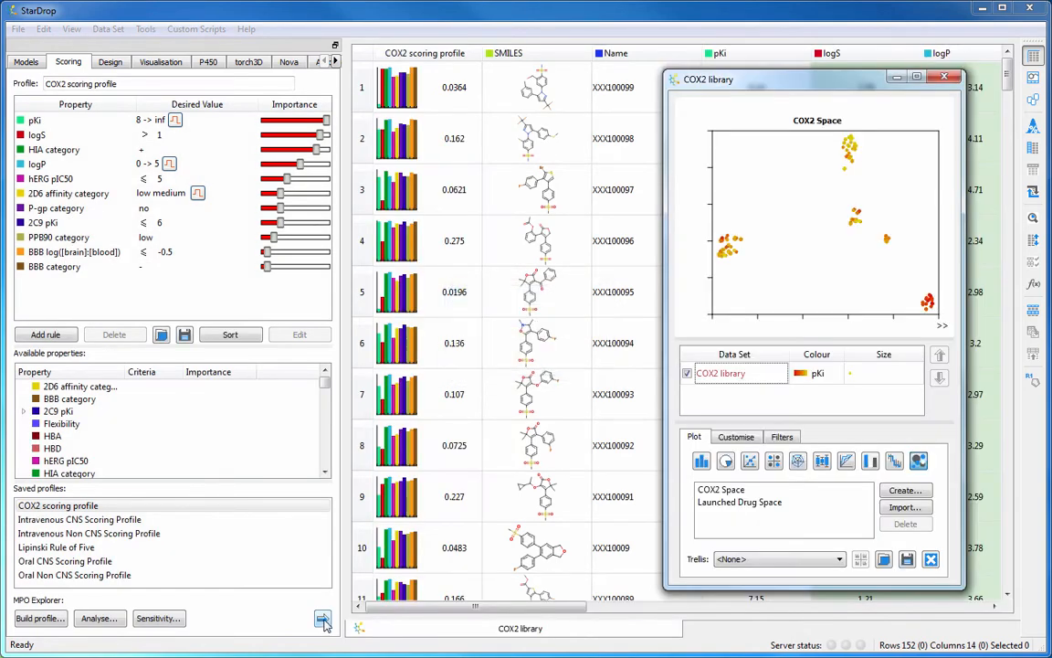
- Sort the compound table by the COX2 scoring profile column in descending order
right_click(402, 52)
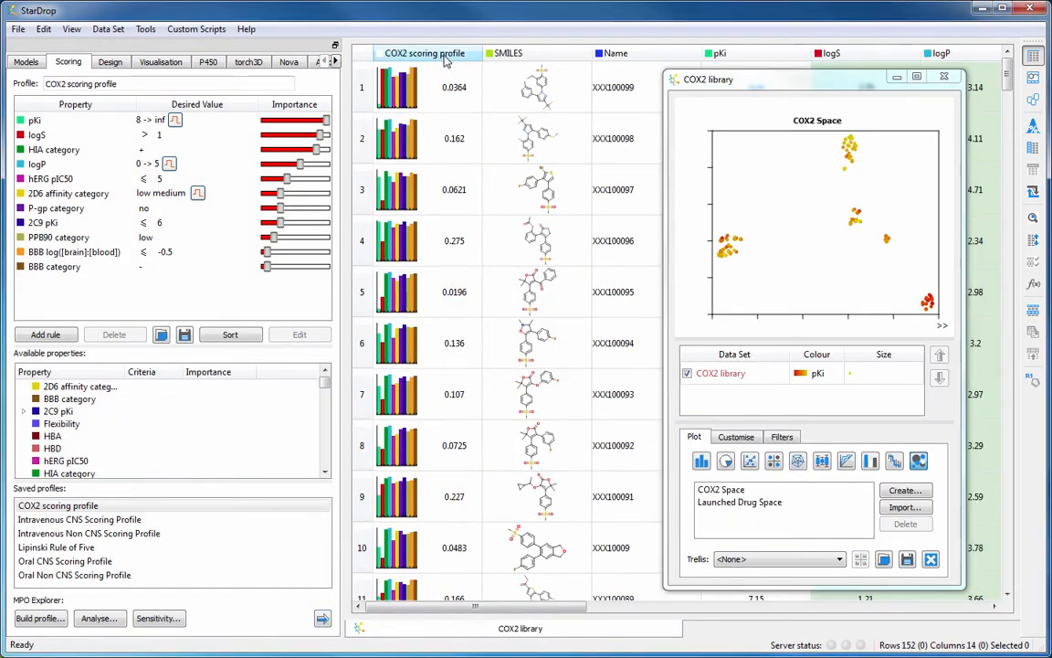
mouse_move(502, 119)
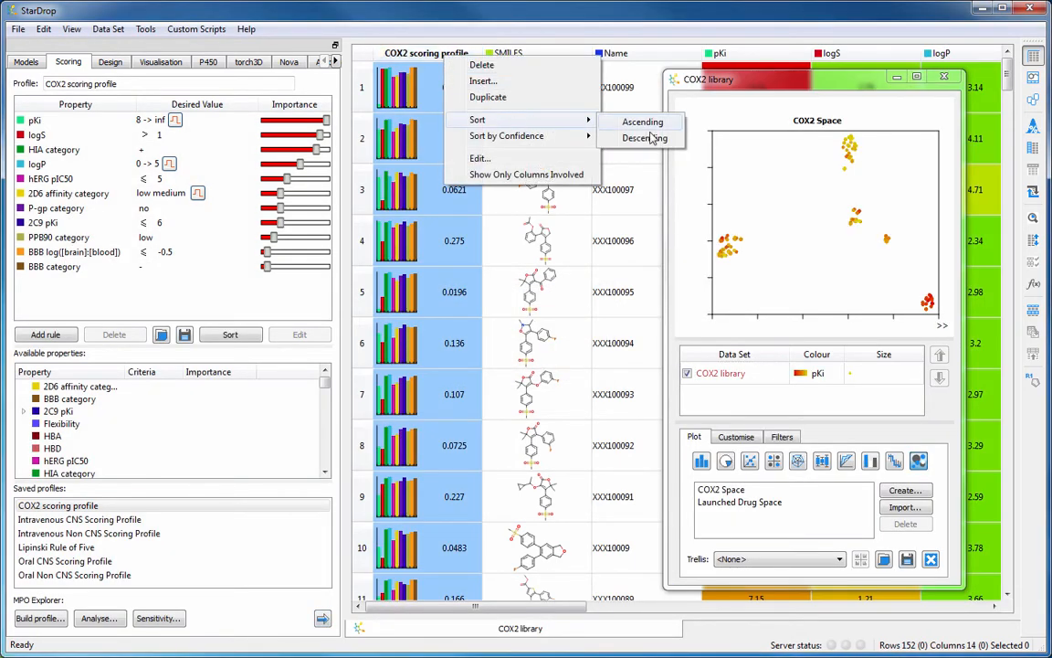
left_click(607, 137)
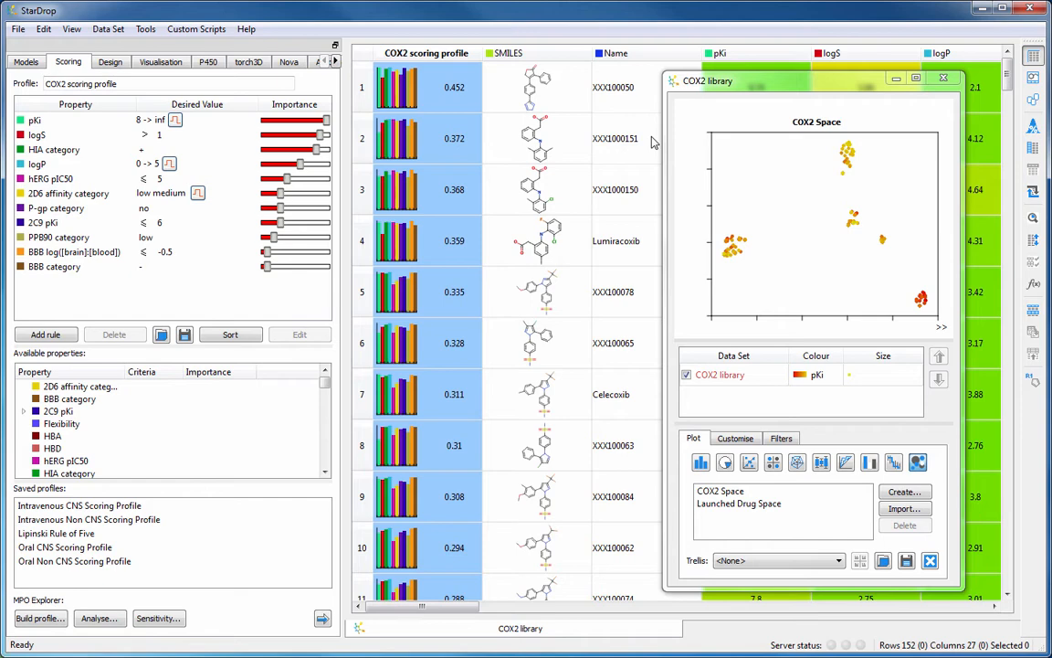
- Colour the detached plot's points by COX2 scoring profile instead of pKi, and select the Celecoxib row to locate it in the plot
double_click(801, 376)
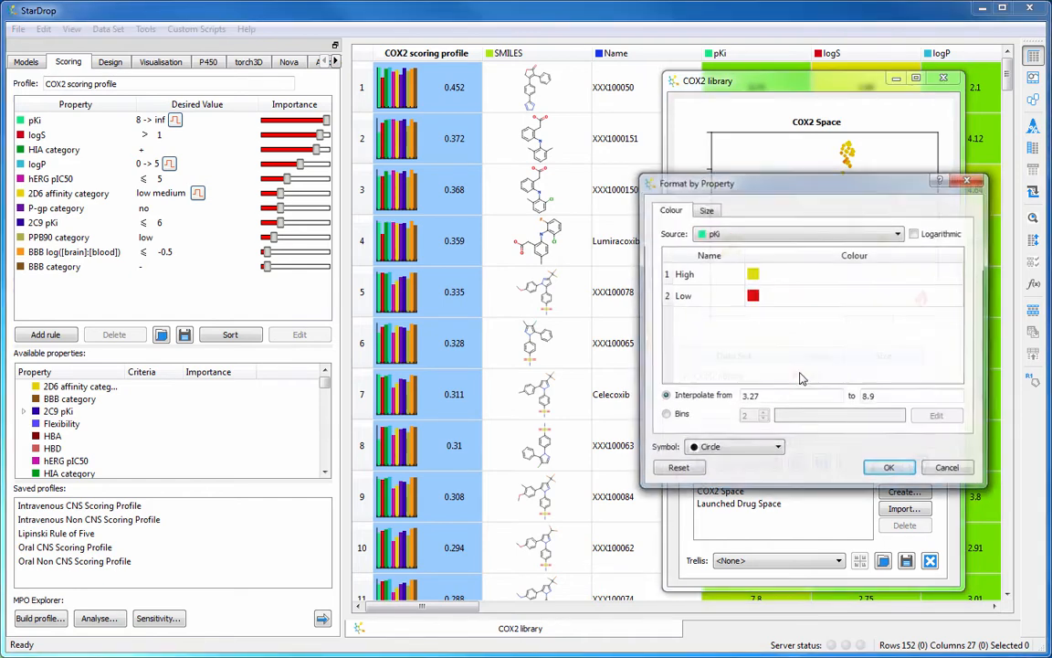
left_click(772, 234)
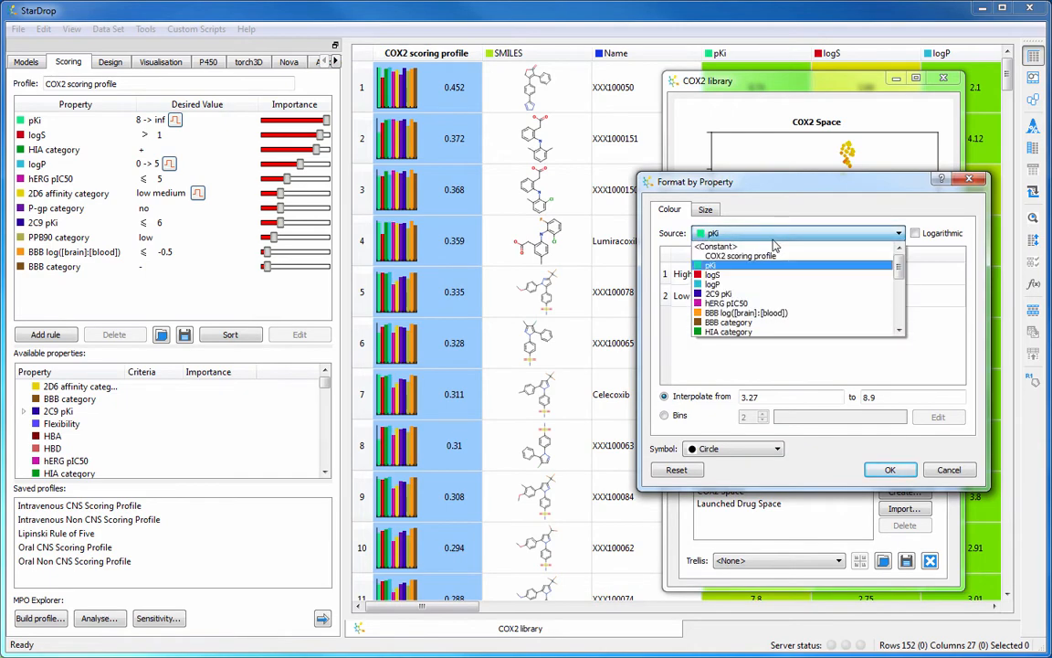
left_click(767, 256)
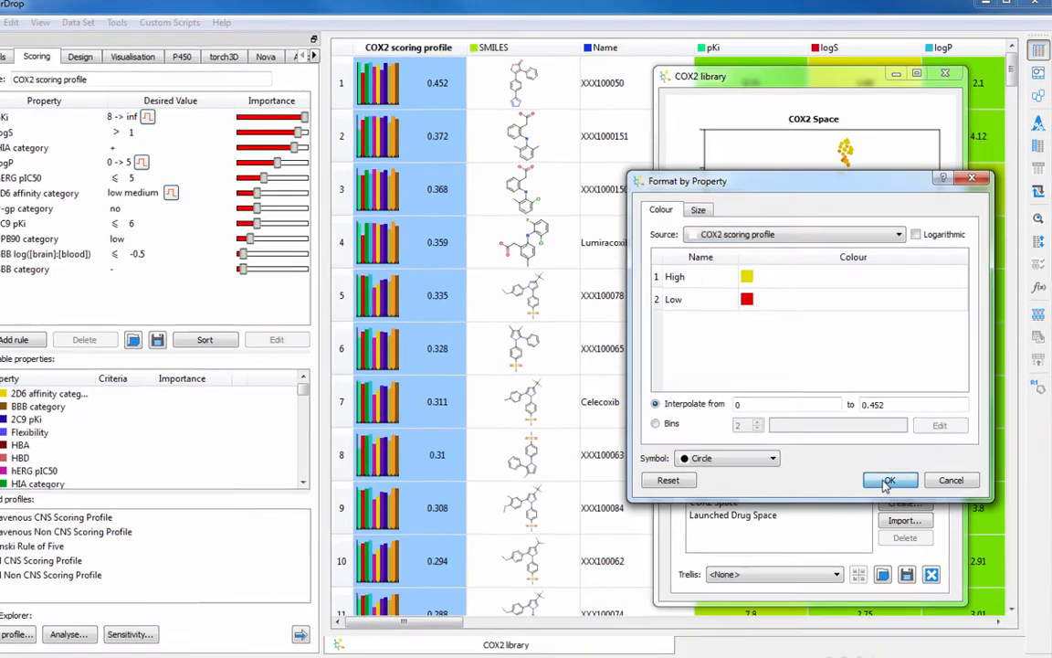
left_click(886, 471)
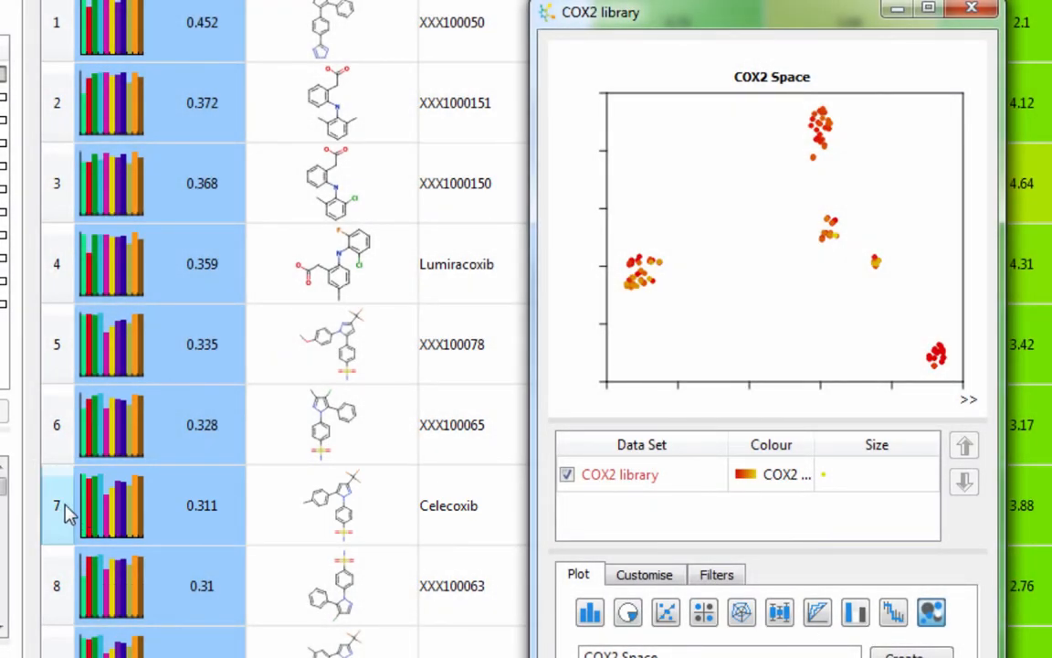
left_click(66, 511)
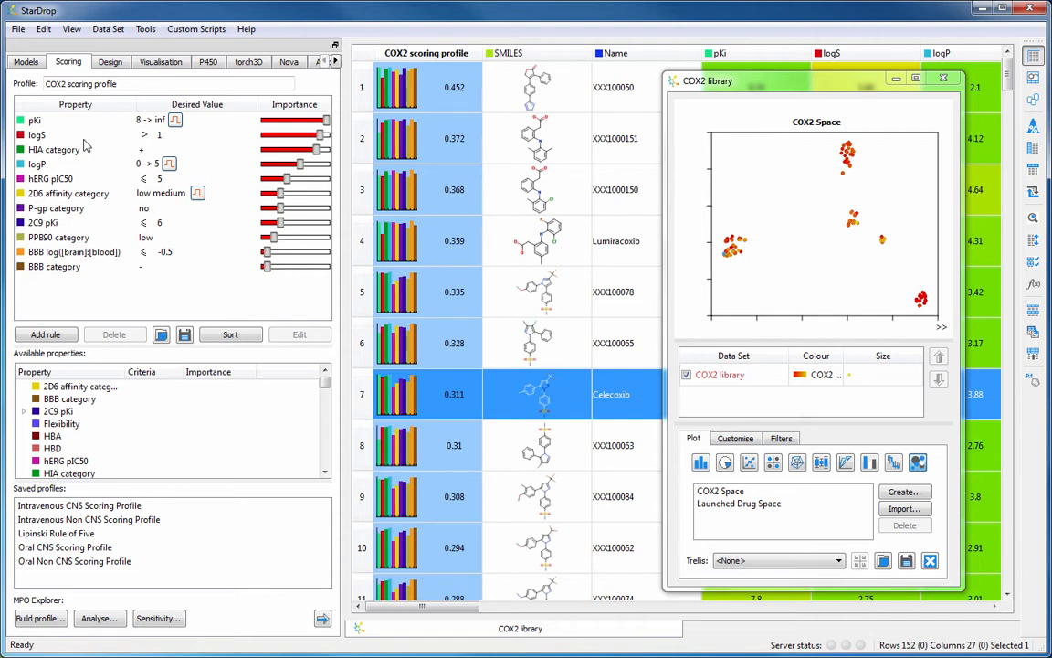
- Run the Derek Nexus models for Carcinogenicity, Genotoxicity, Mutagenicity and the organ toxicity endpoint Hepatotoxicity on the COX2 library
left_click(26, 62)
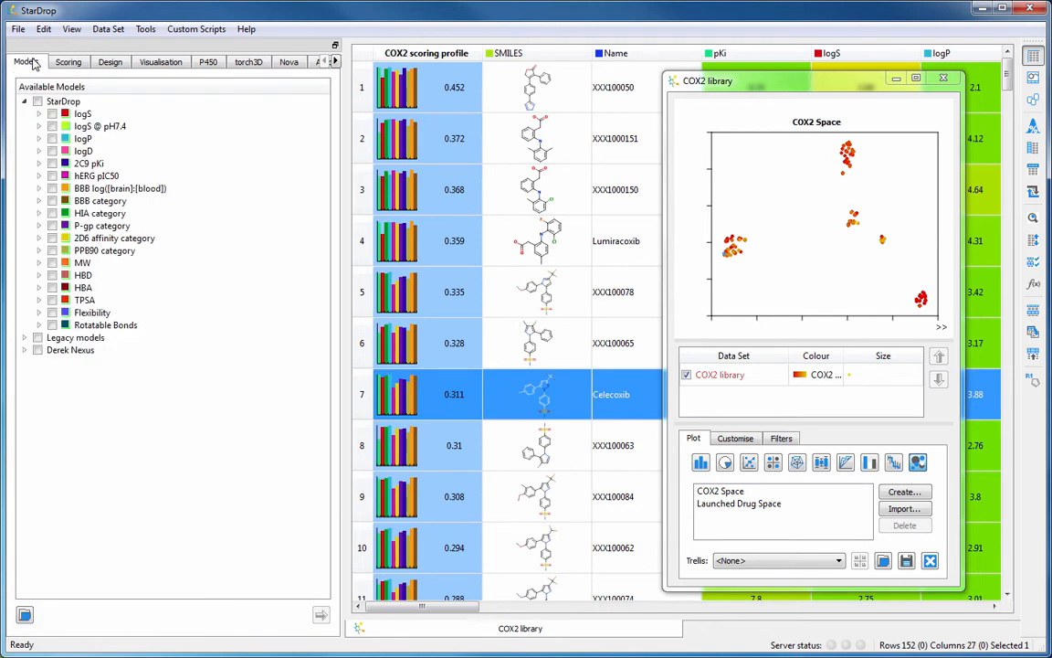
left_click(25, 351)
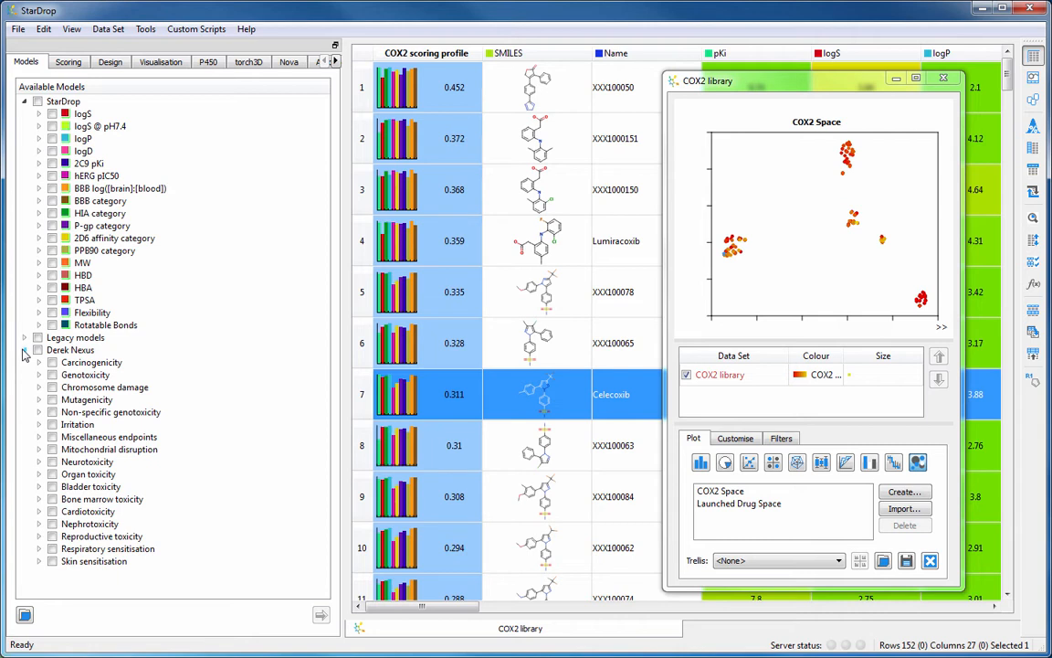
left_click(52, 363)
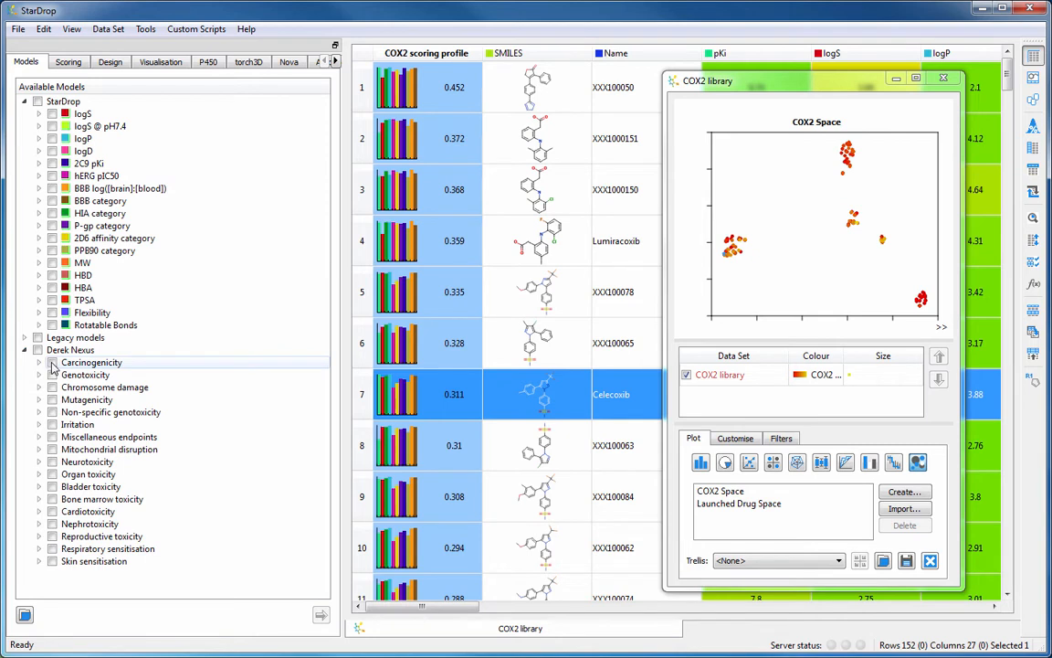
left_click(52, 375)
left_click(52, 399)
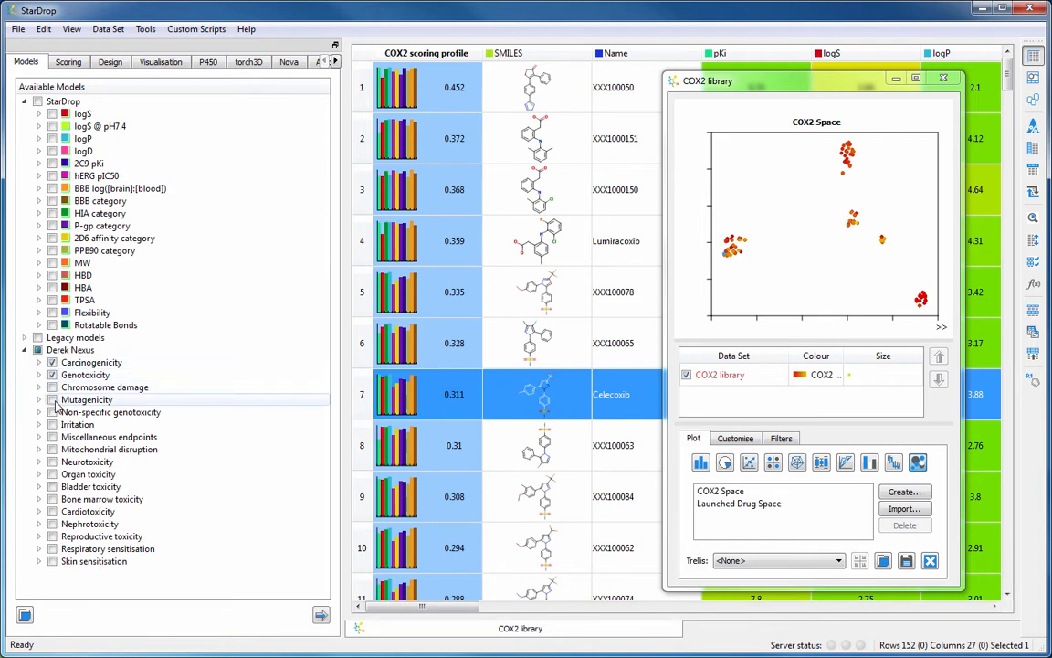
left_click(41, 474)
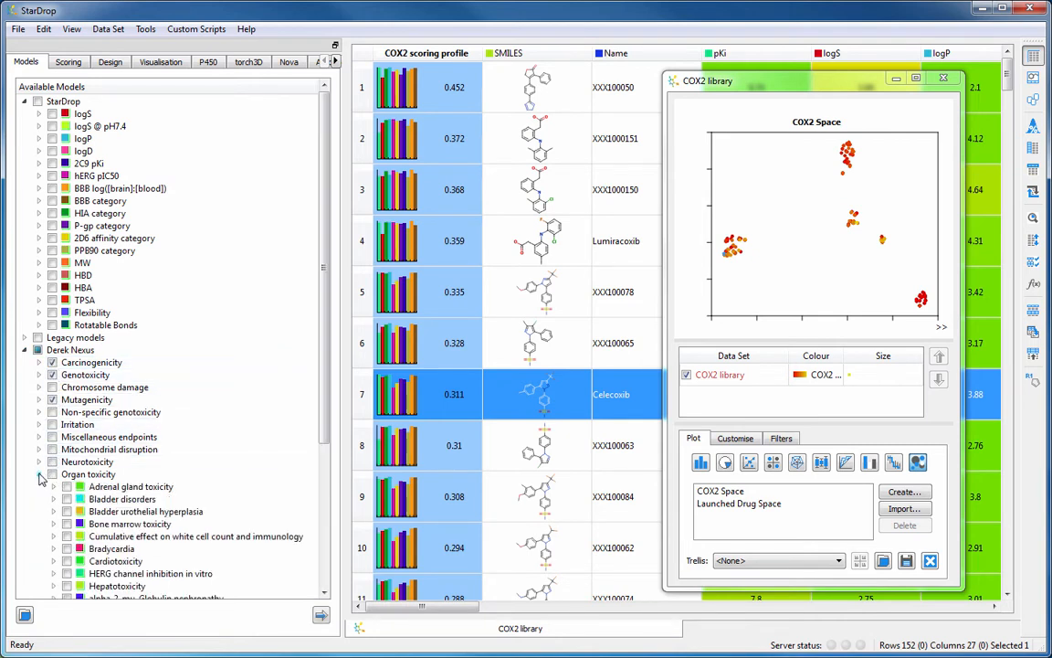
left_click(67, 585)
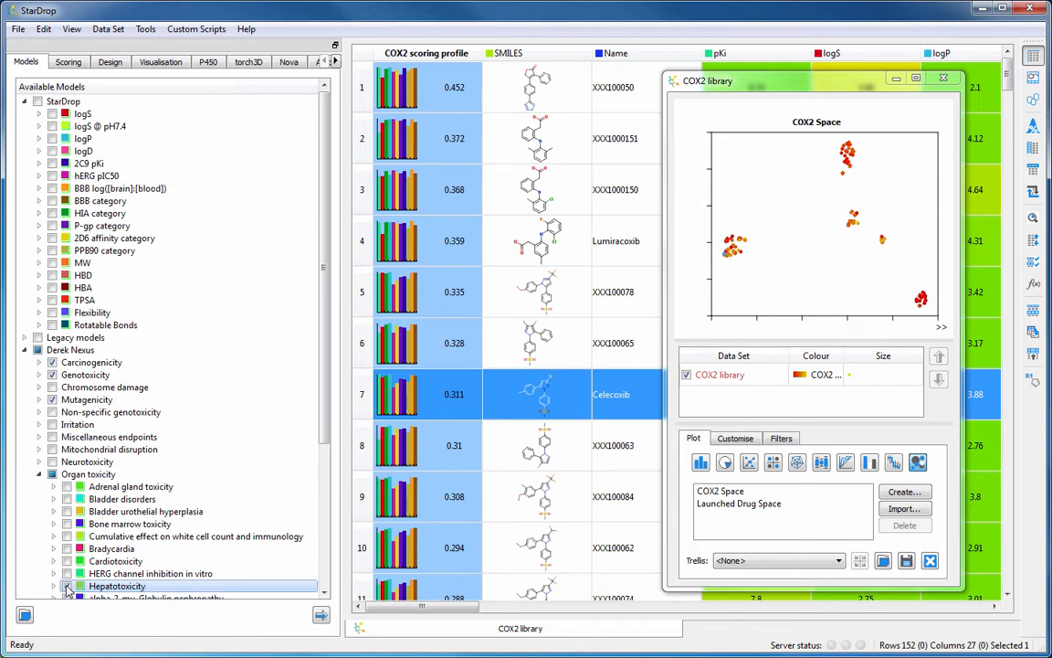
left_click(321, 616)
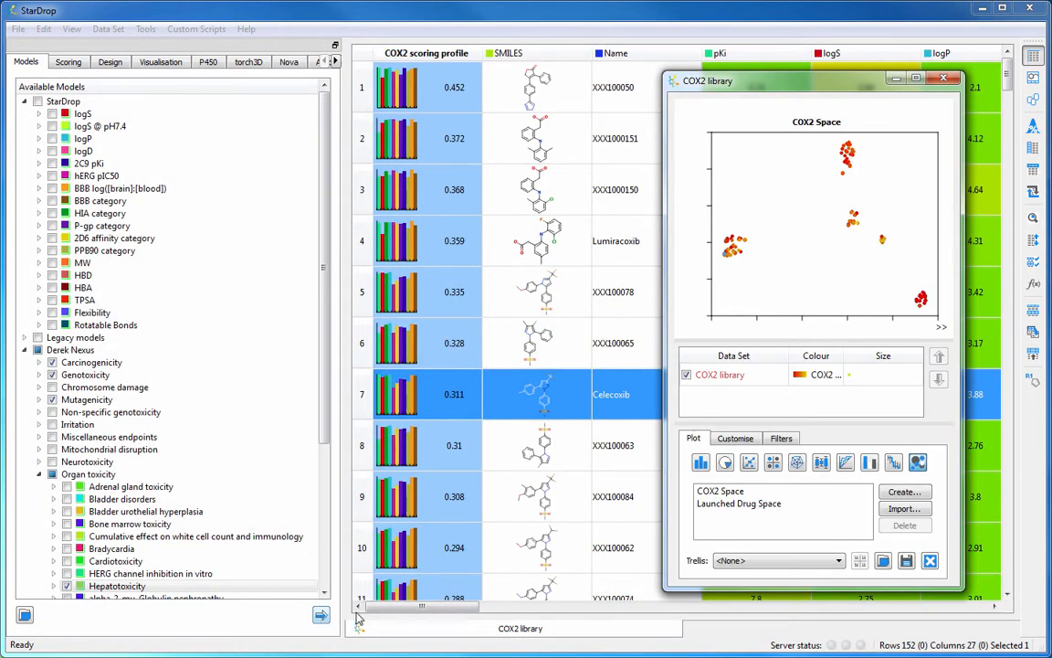
- Examine the Derek Nexus toxicity prediction columns in the compound table and return to the COX2 scoring profile column
left_click_drag(416, 608, 720, 591)
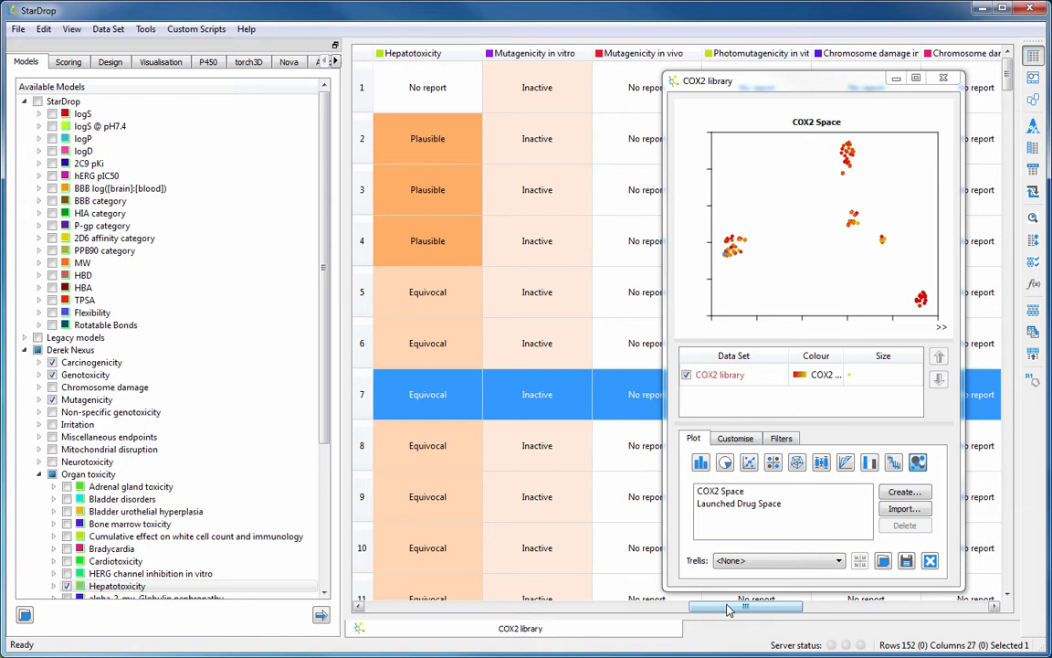
left_click_drag(728, 610, 394, 622)
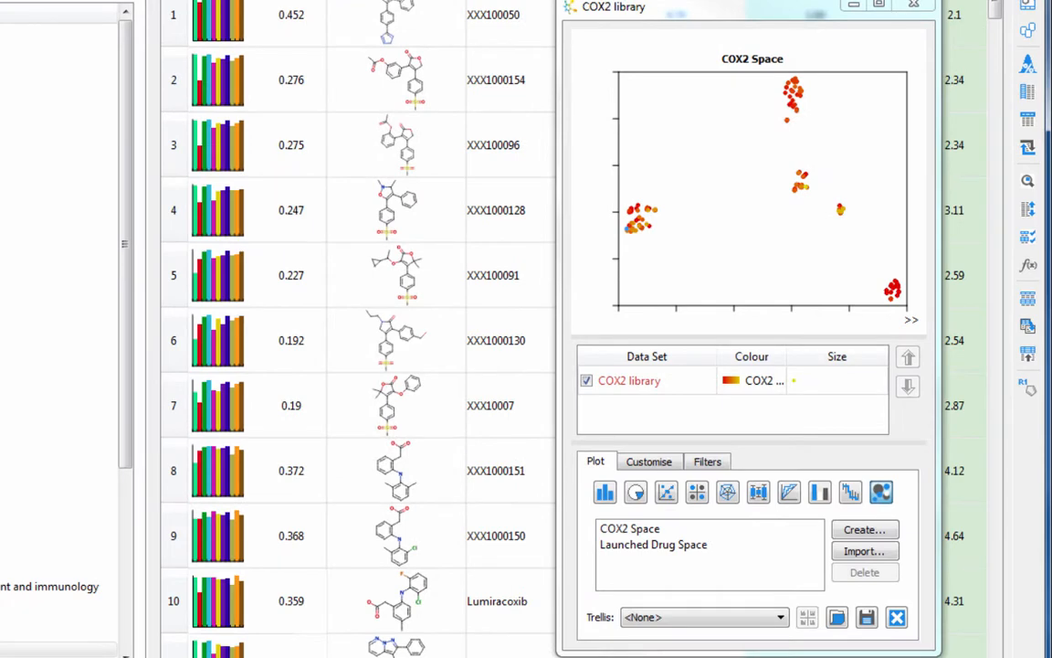
- Colour the points of the COX2 Space plot by Hepatotoxicity
double_click(736, 387)
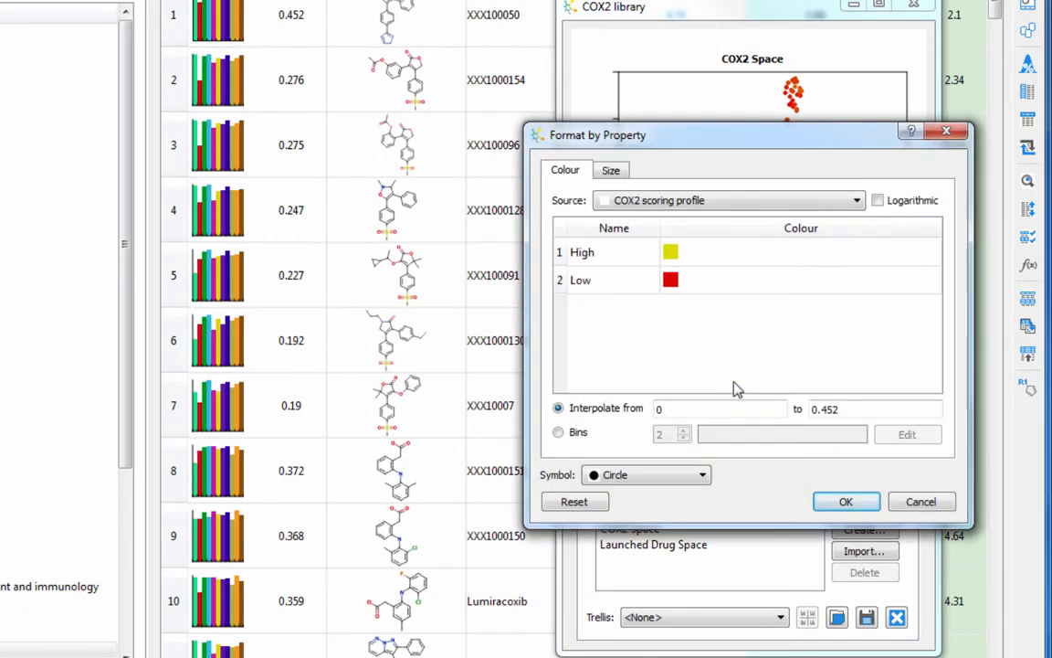
left_click(731, 209)
scroll(733, 208, "down", 2)
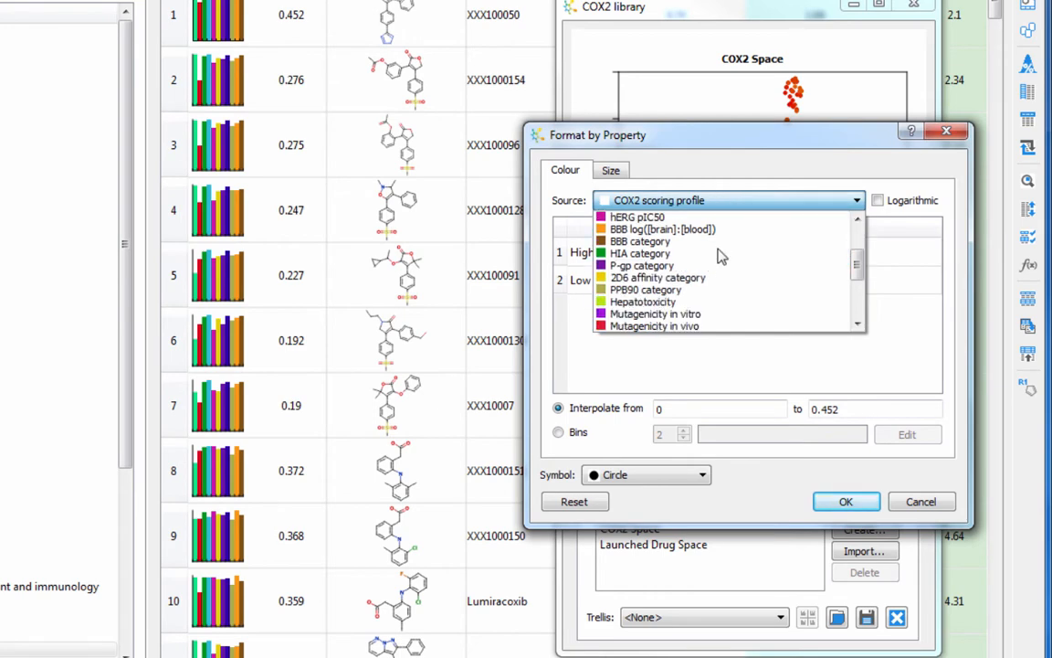
left_click(681, 303)
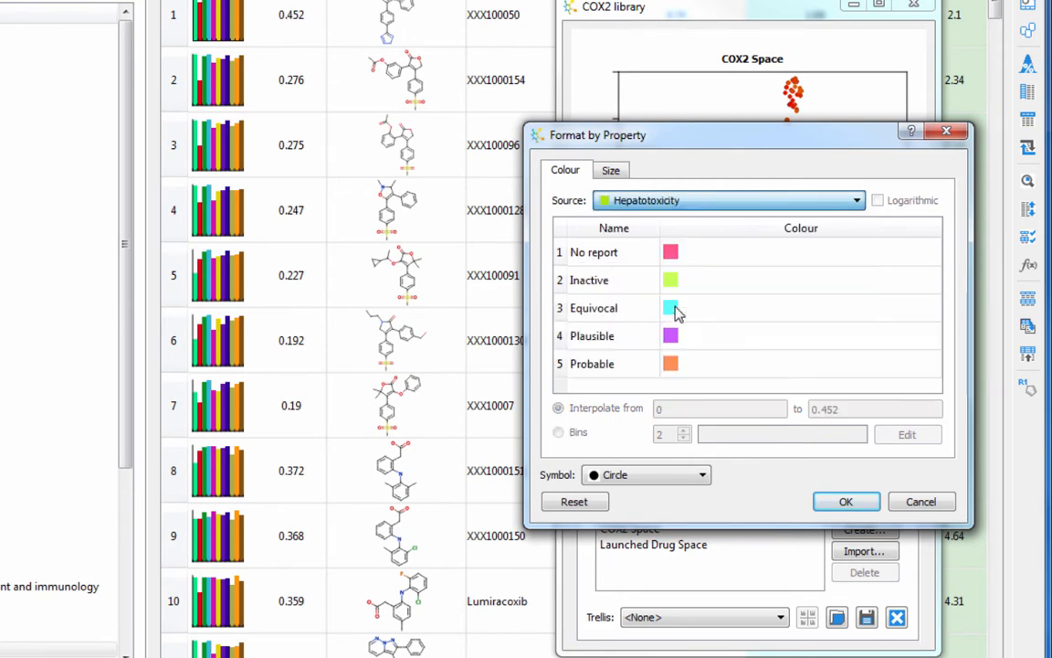
left_click(832, 508)
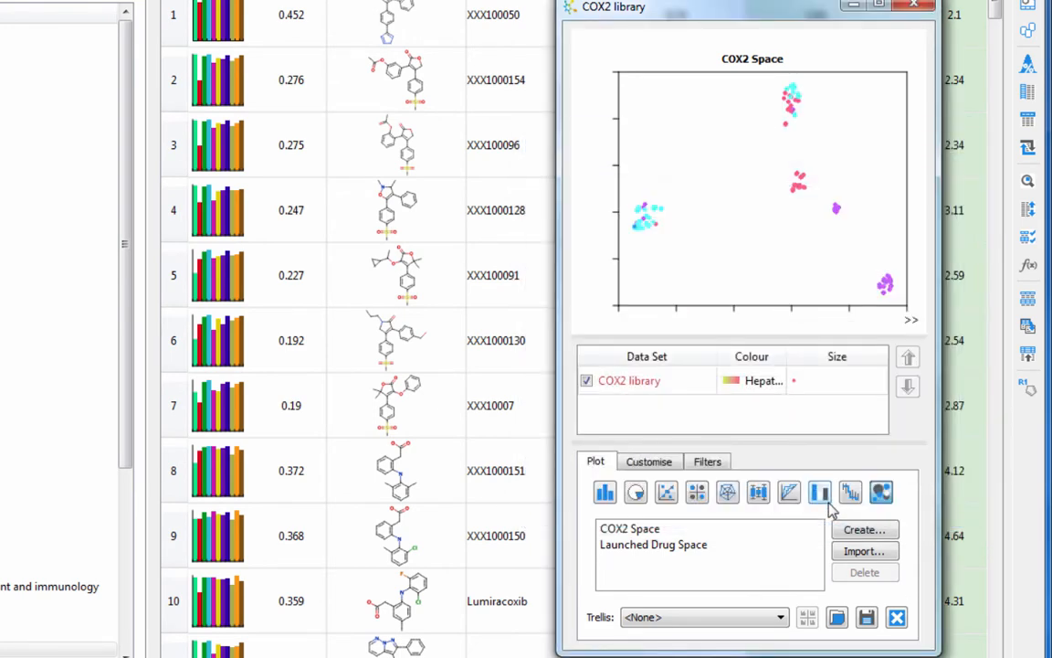
- Examine the plot's Hepatotoxicity colour key alongside the points, and leave the colour formatting as it is
double_click(742, 380)
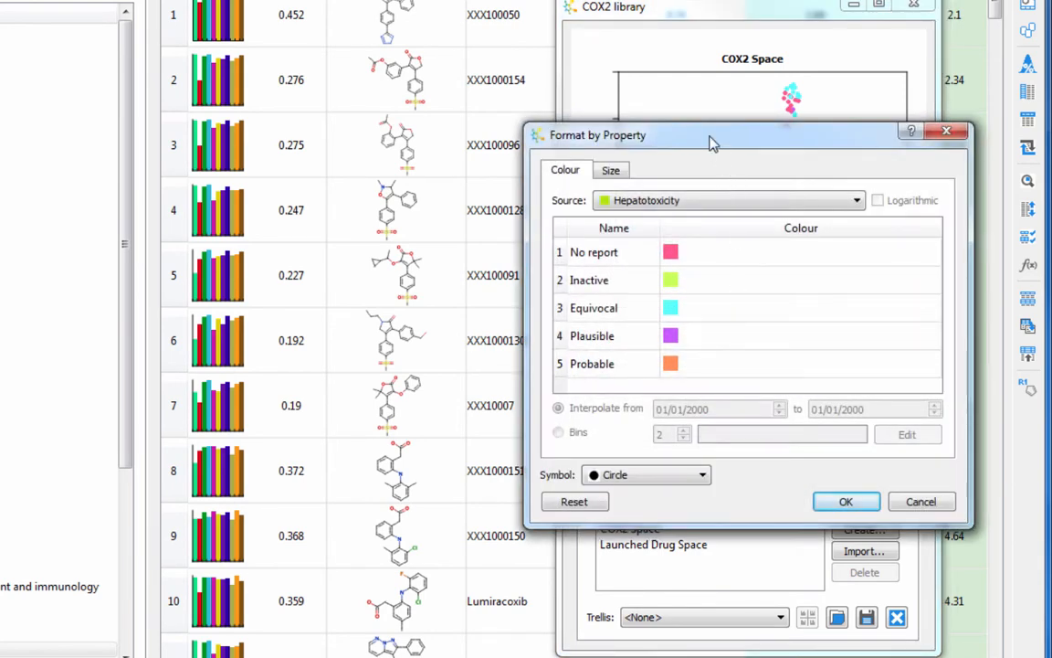
left_click_drag(713, 143, 305, 282)
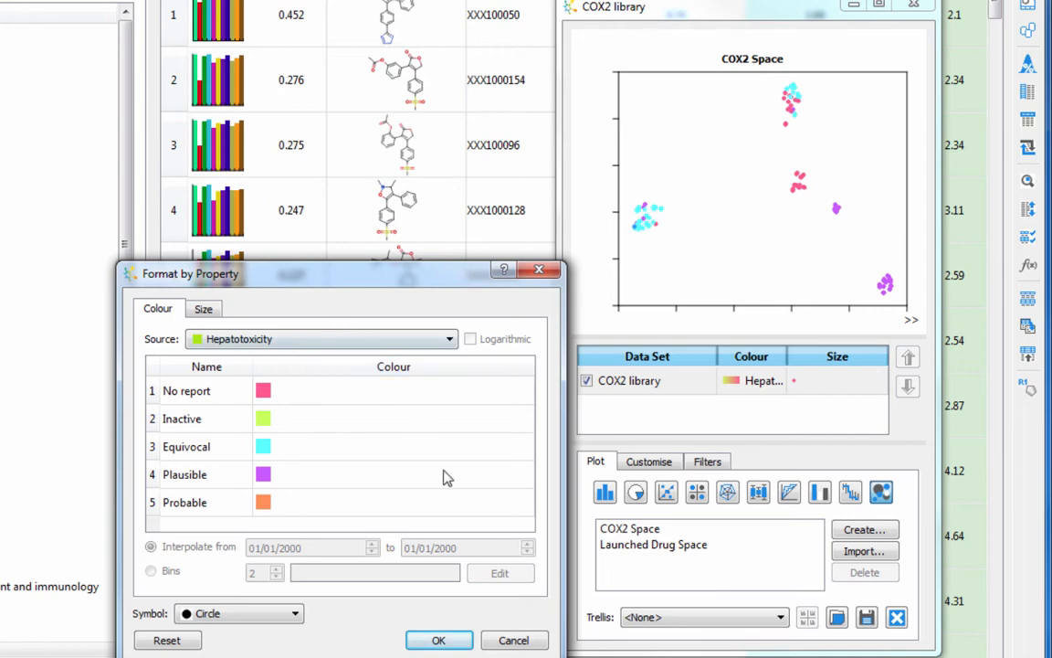
left_click(530, 640)
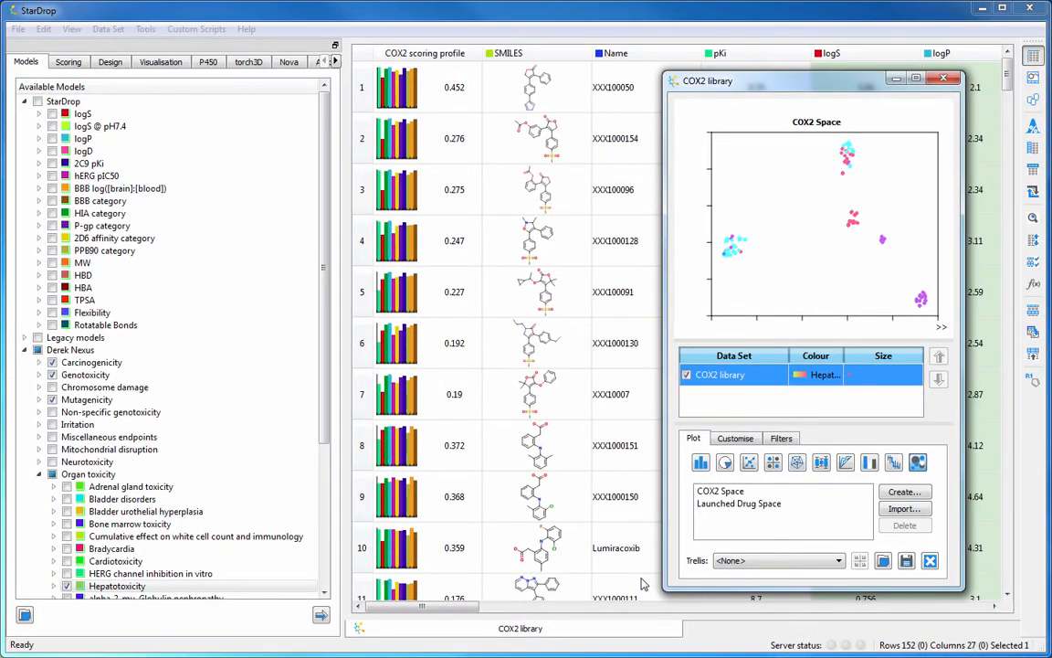
- Load the scoring profile "COX2 scoring profile with toxicity.apd" and score the COX2 library with it
left_click(66, 62)
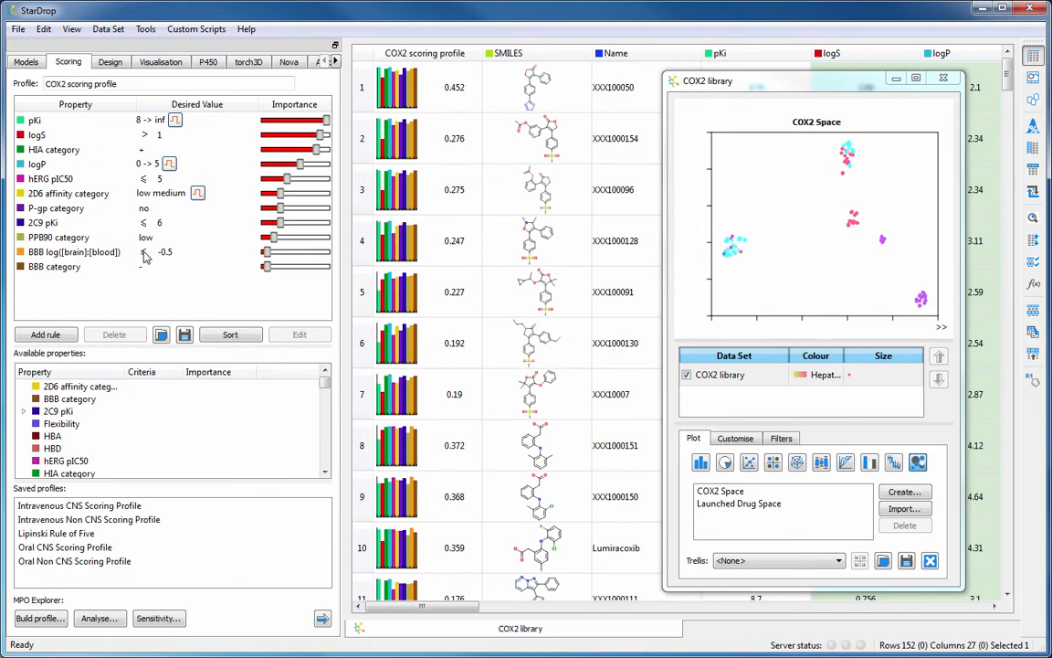
left_click(161, 335)
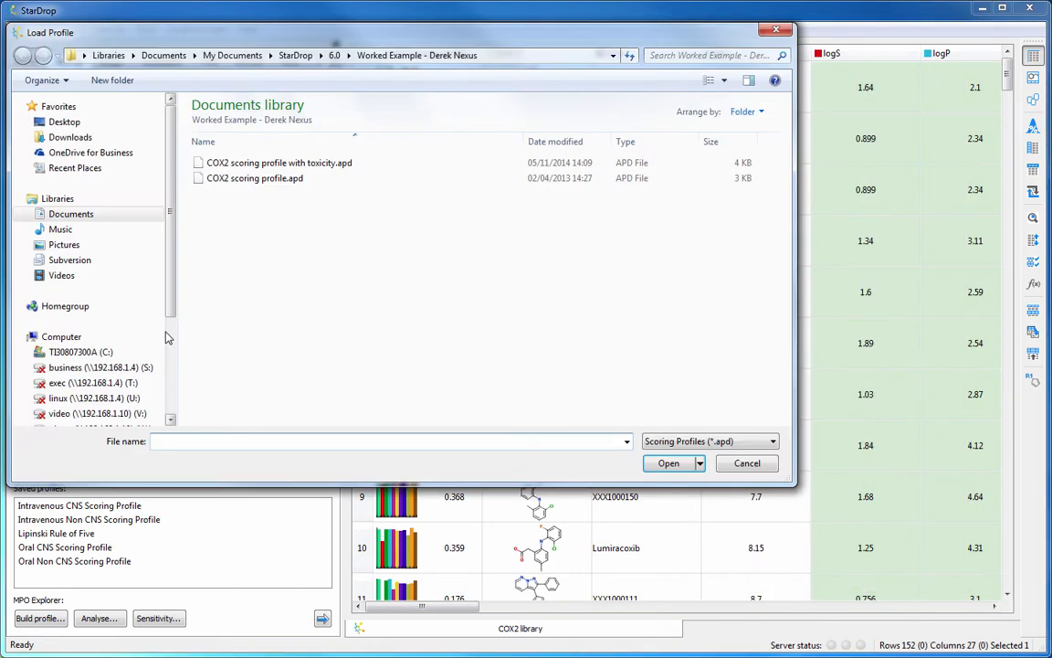
left_click(313, 163)
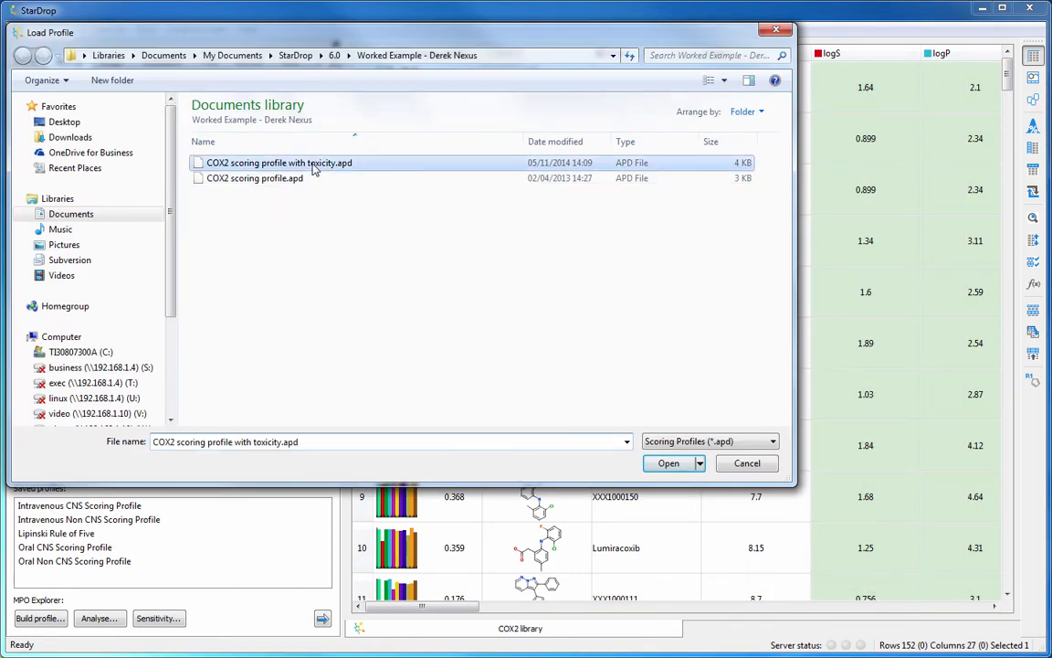
left_click(668, 463)
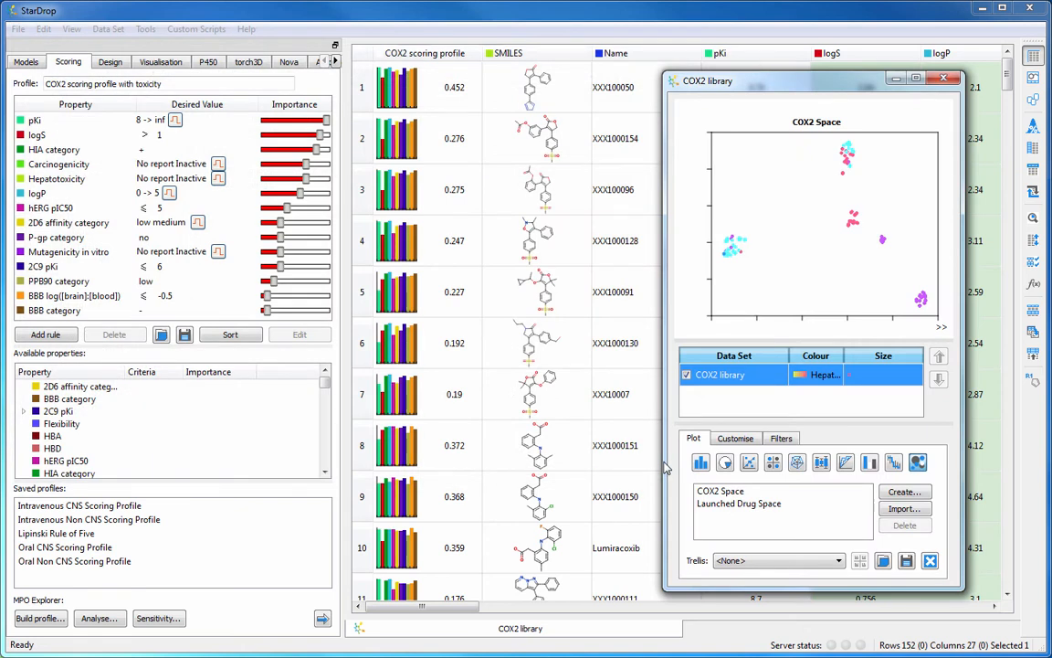
left_click(323, 619)
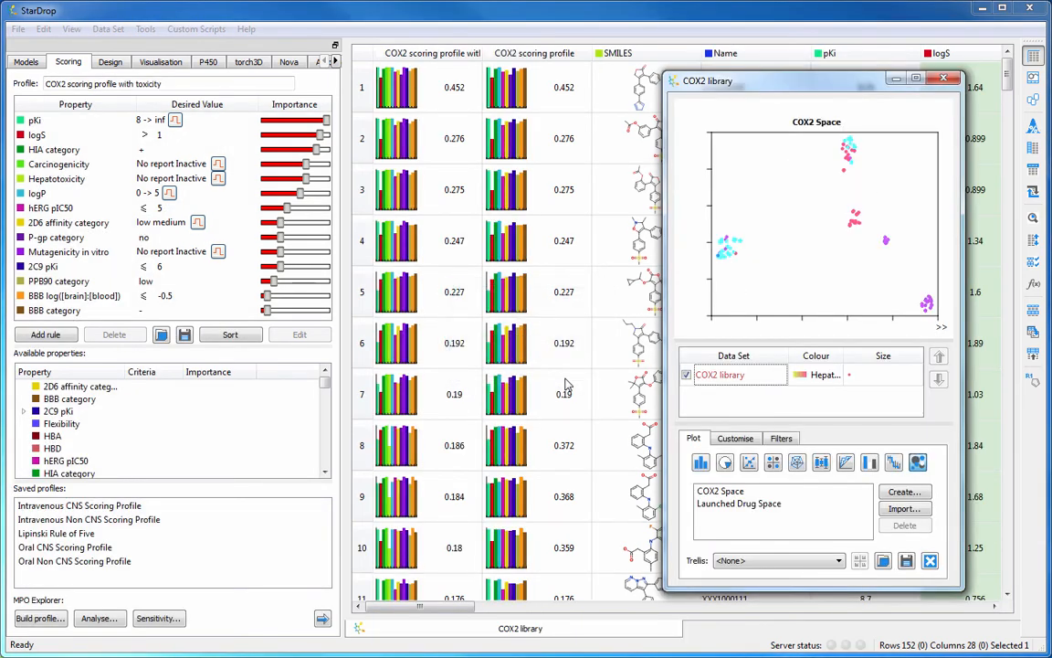
- Sort the compound table by the COX2 scoring profile with toxicity column in descending order
left_click(474, 55)
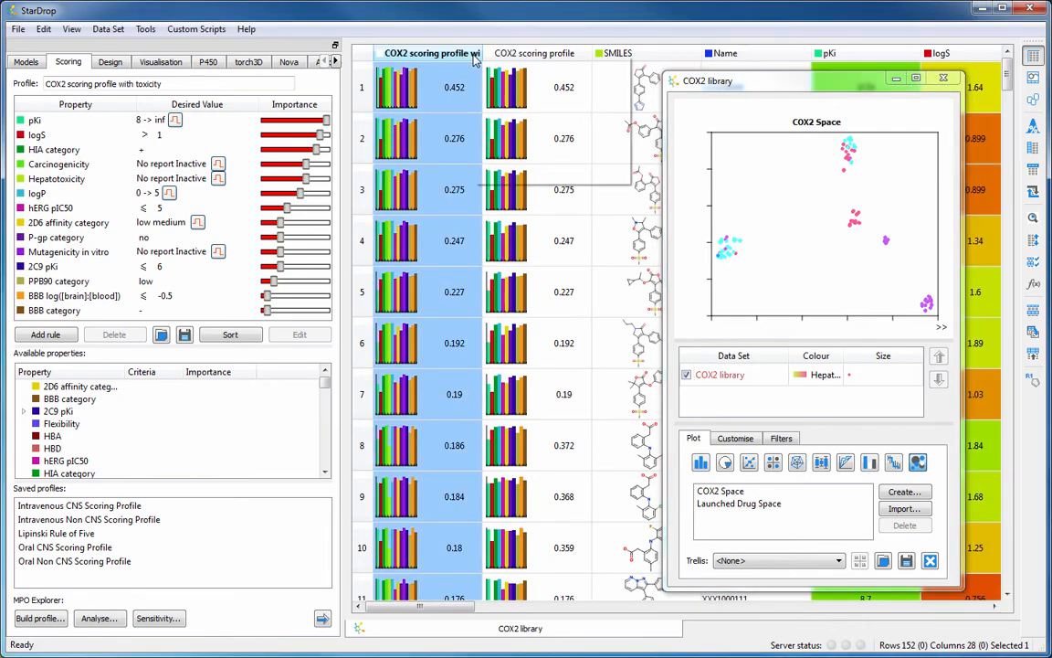
right_click(491, 58)
mouse_move(529, 120)
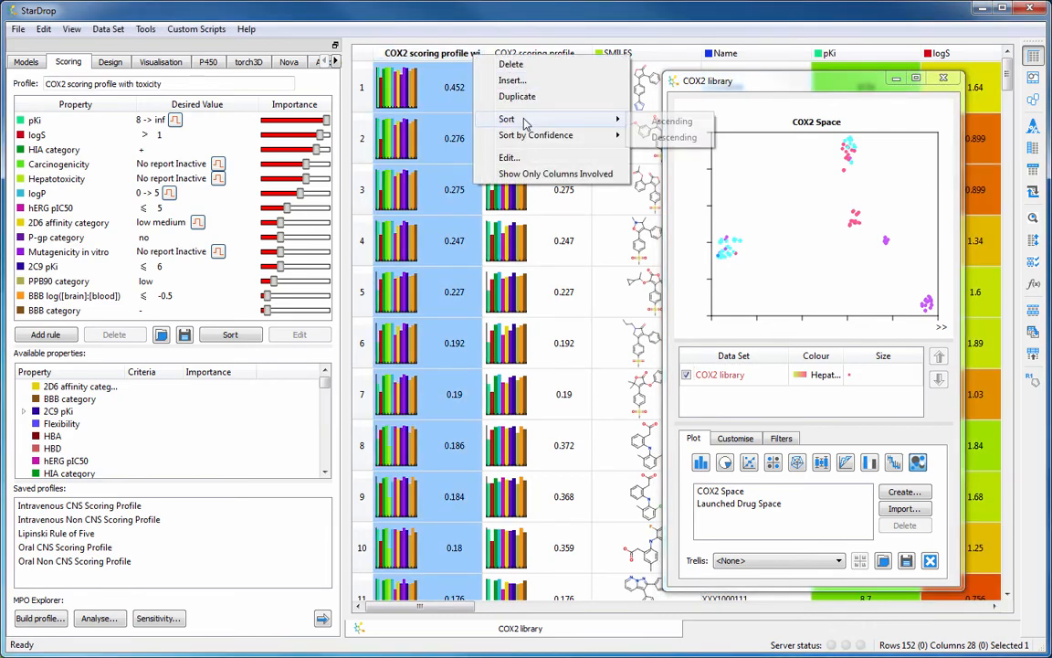
left_click(673, 137)
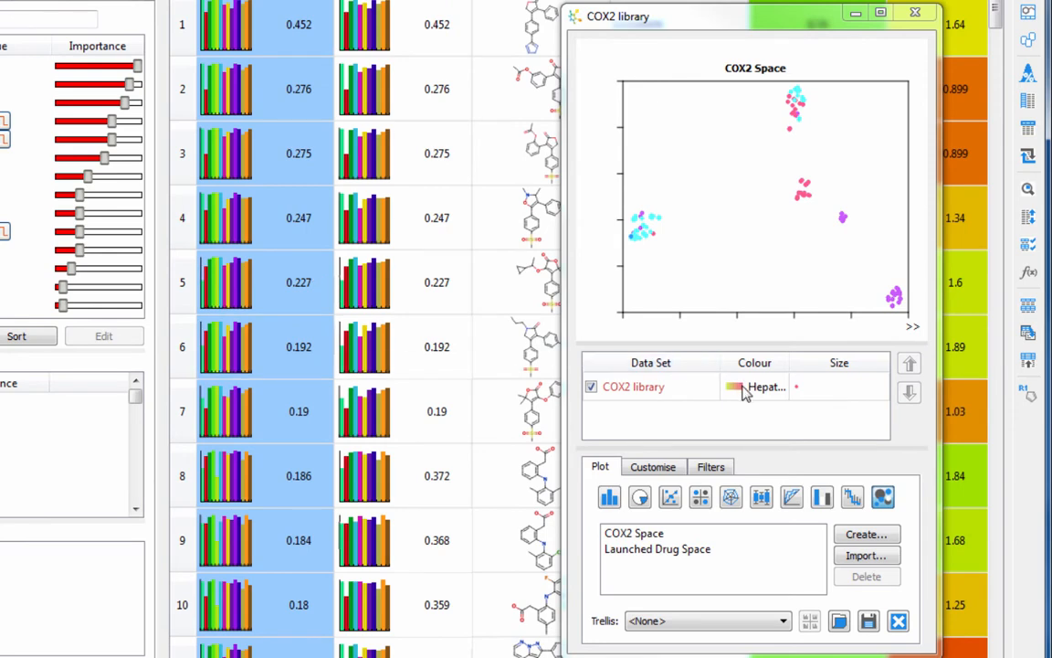
- Colour the COX2 Space plot's points by COX2 scoring profile with toxicity
left_click(745, 390)
left_click(756, 210)
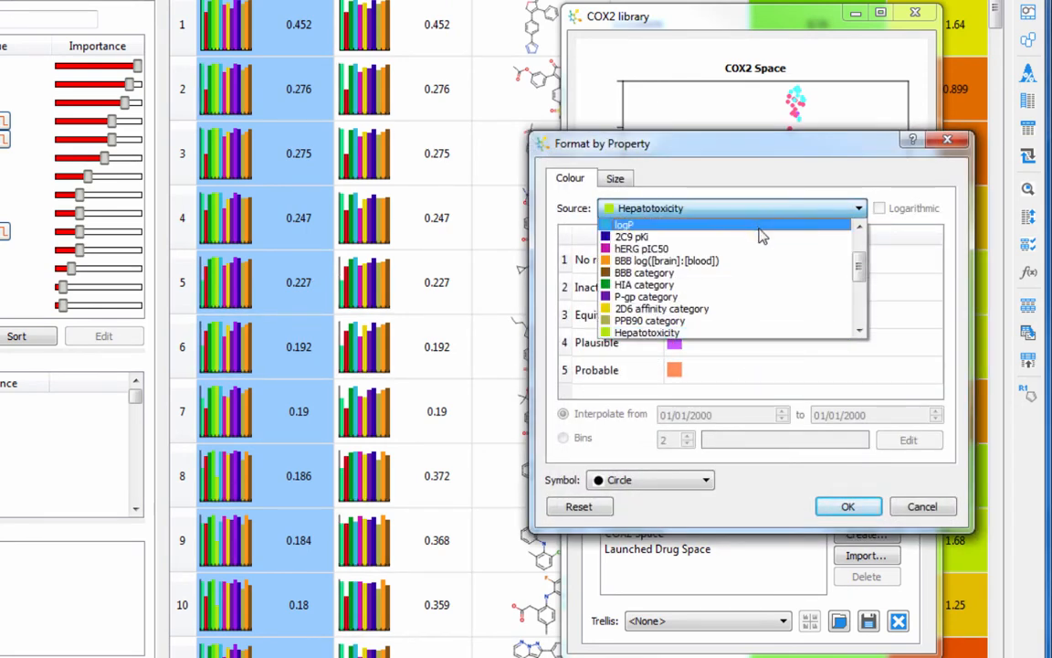
scroll(761, 236, "up", 1)
left_click(757, 235)
left_click(848, 509)
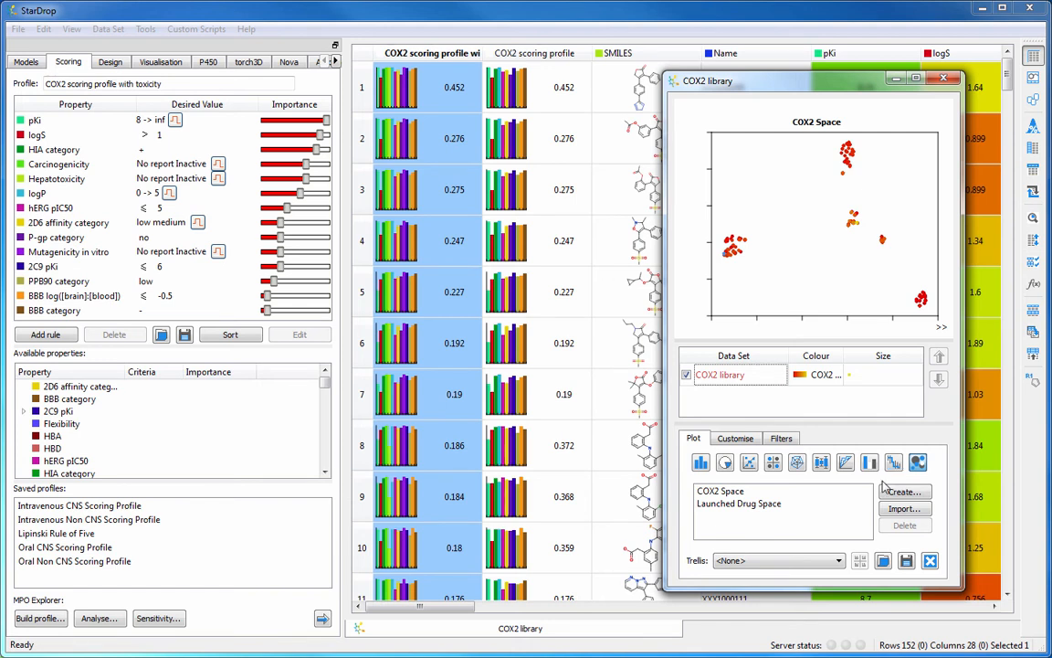
- Select the small, tight cluster between the central and lower-right clusters in the plot, and bring its compounds' names into view in the table
left_click(875, 234)
mouse_move(875, 234)
left_mouse_down()
mouse_move(893, 249)
mouse_move(888, 229)
mouse_move(873, 236)
left_mouse_up()
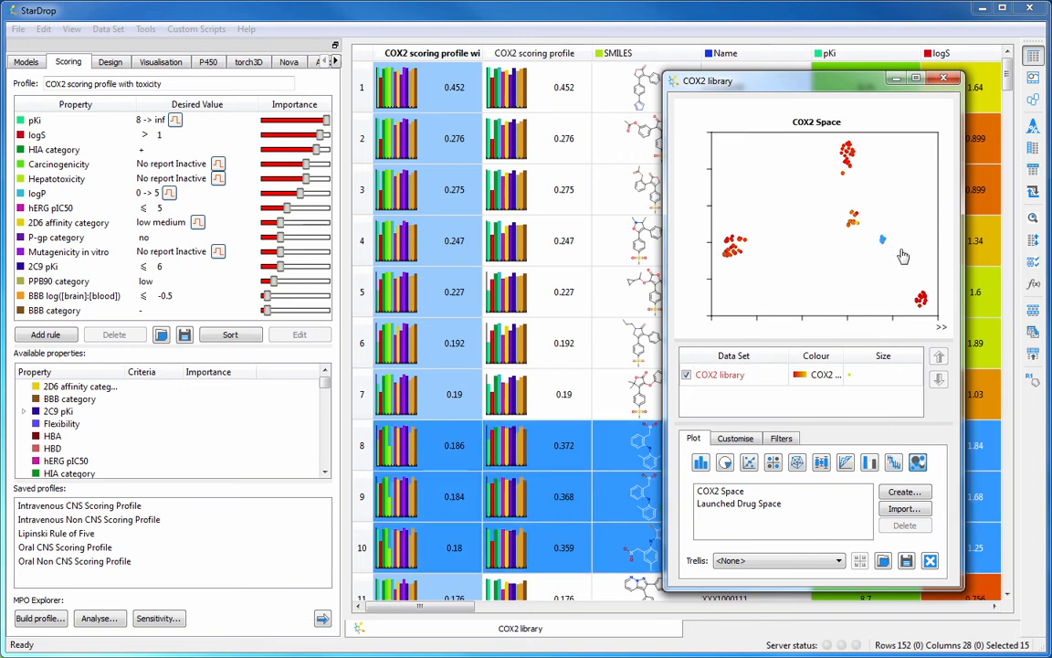
scroll(445, 548, "right", 2)
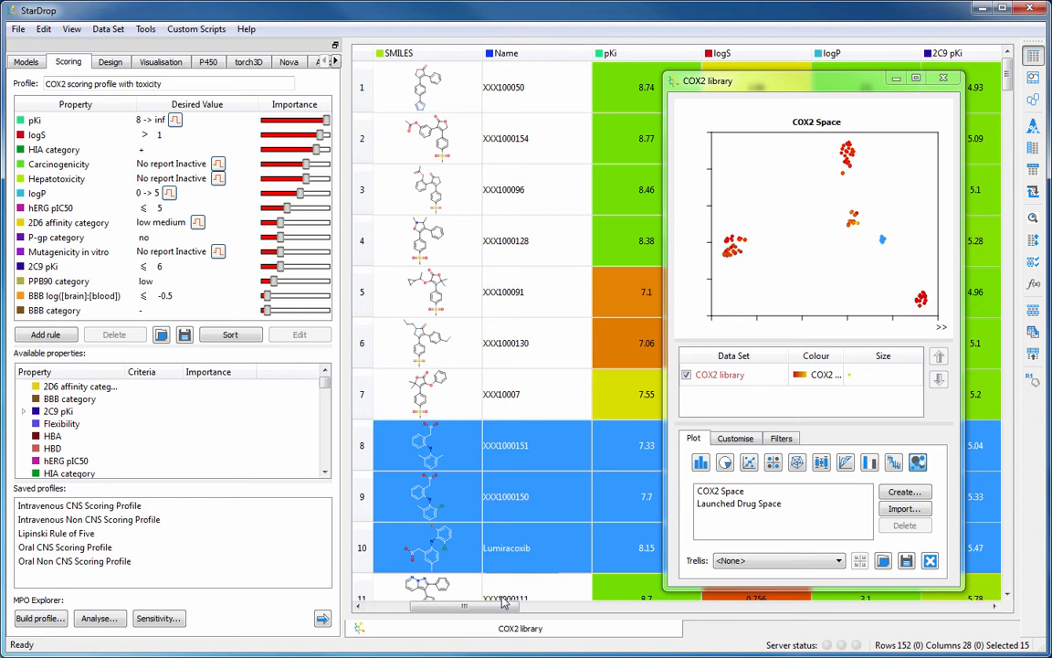
- Show the Lumiracoxib structure in the molecule designer and highlight the regions driving its Hepatotoxicity prediction
left_click(110, 62)
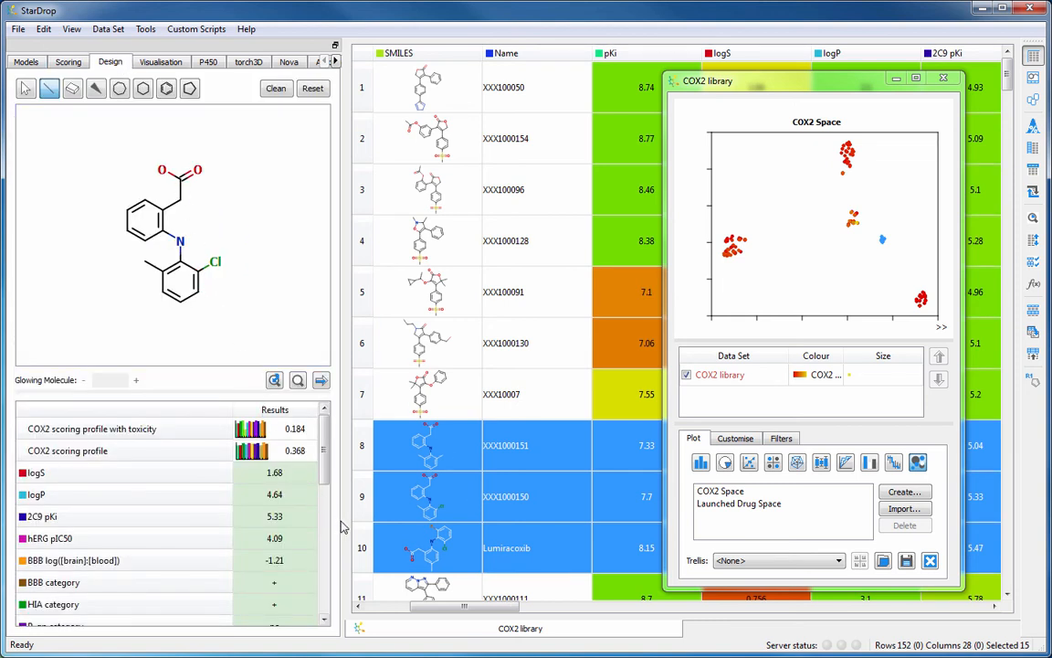
left_click(362, 548)
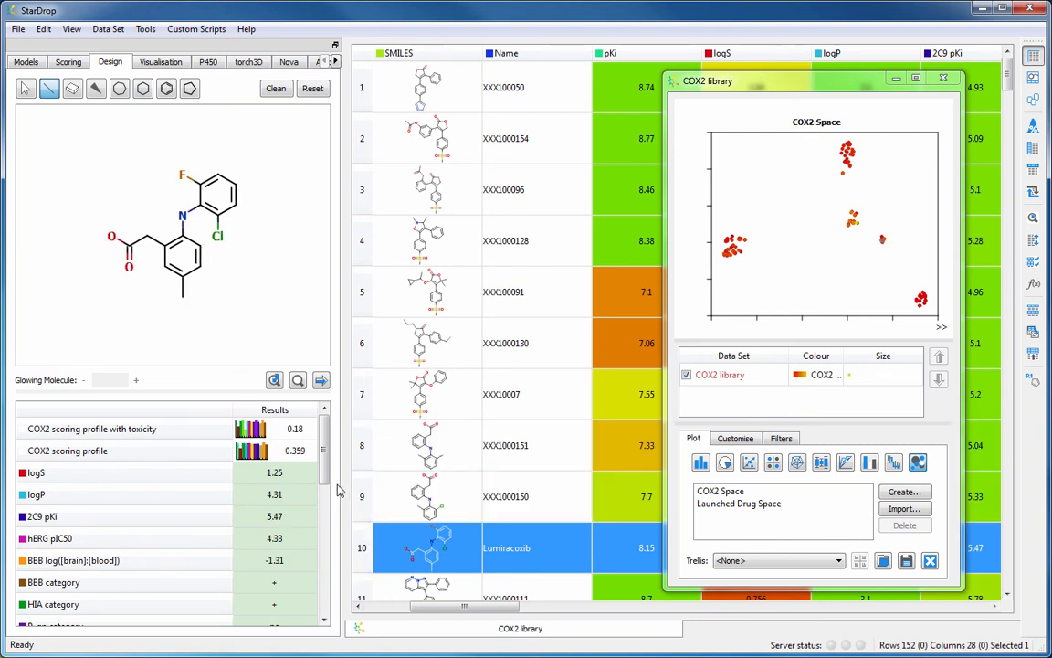
left_click_drag(322, 482, 321, 540)
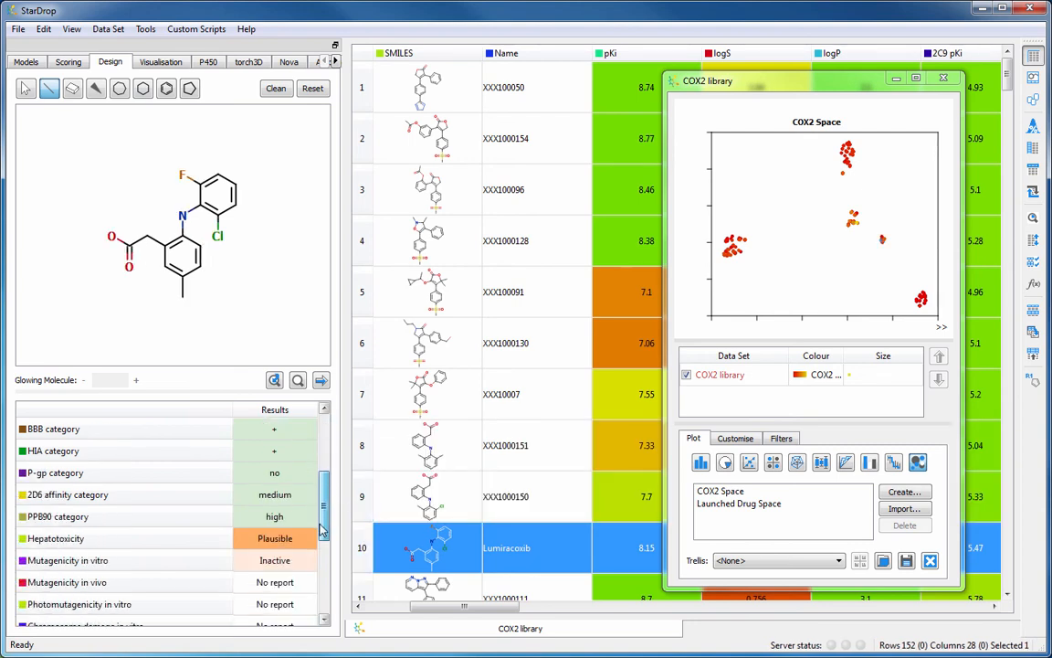
left_click(225, 545)
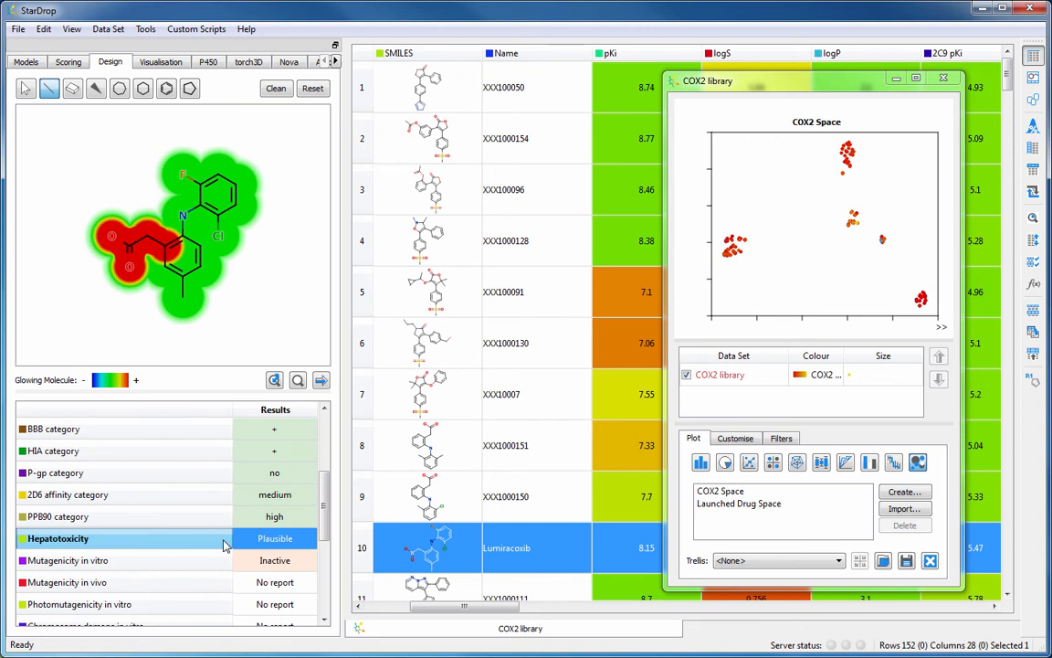
- Remove the carbon linking Lumiracoxib's carboxylic acid to the ring, bond the acid directly to the ring, and clean the structure
left_click(72, 91)
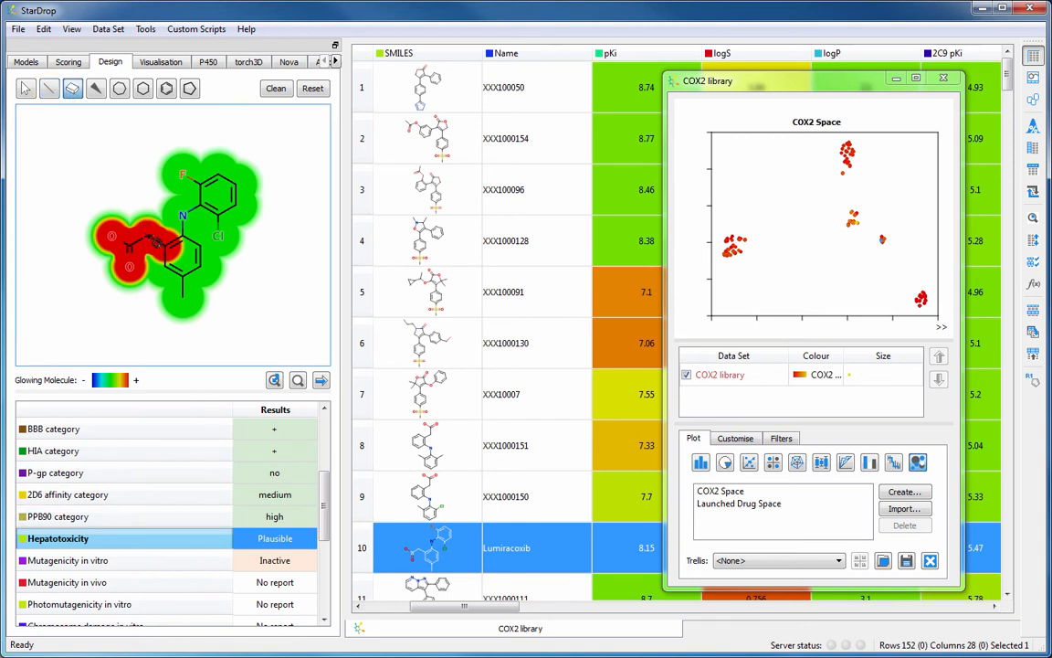
left_click(155, 242)
left_click(51, 95)
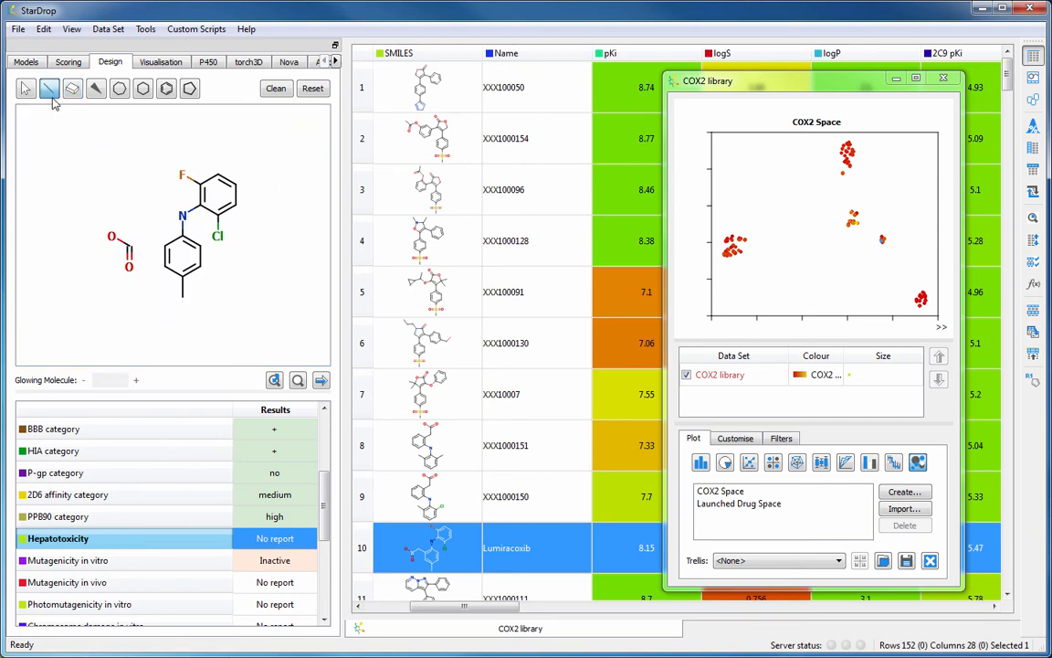
left_click_drag(129, 245, 170, 254)
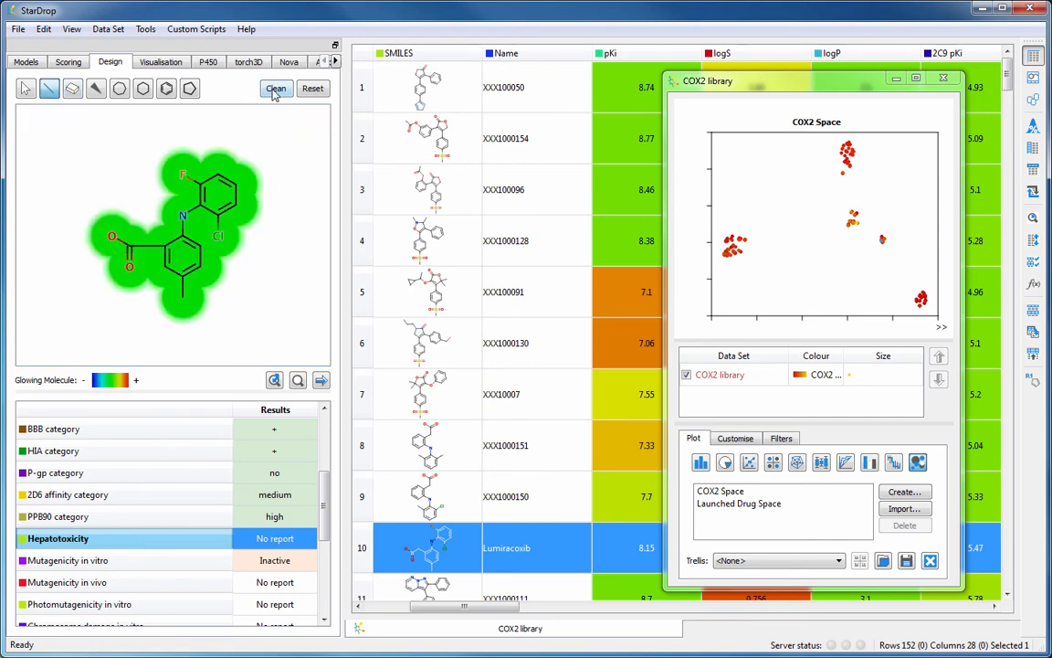
left_click(275, 88)
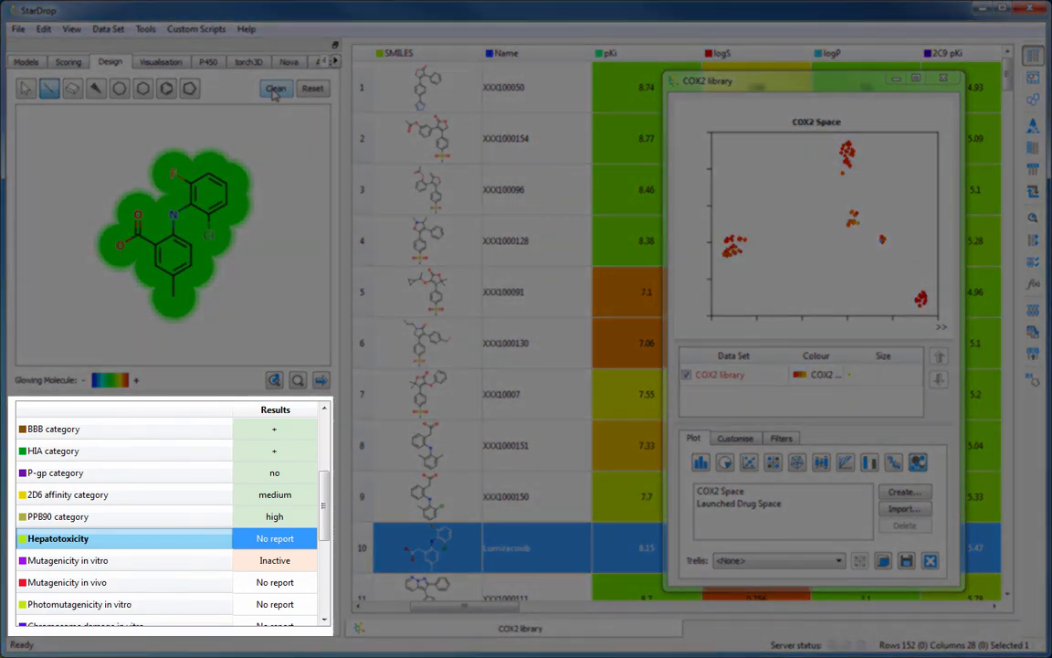